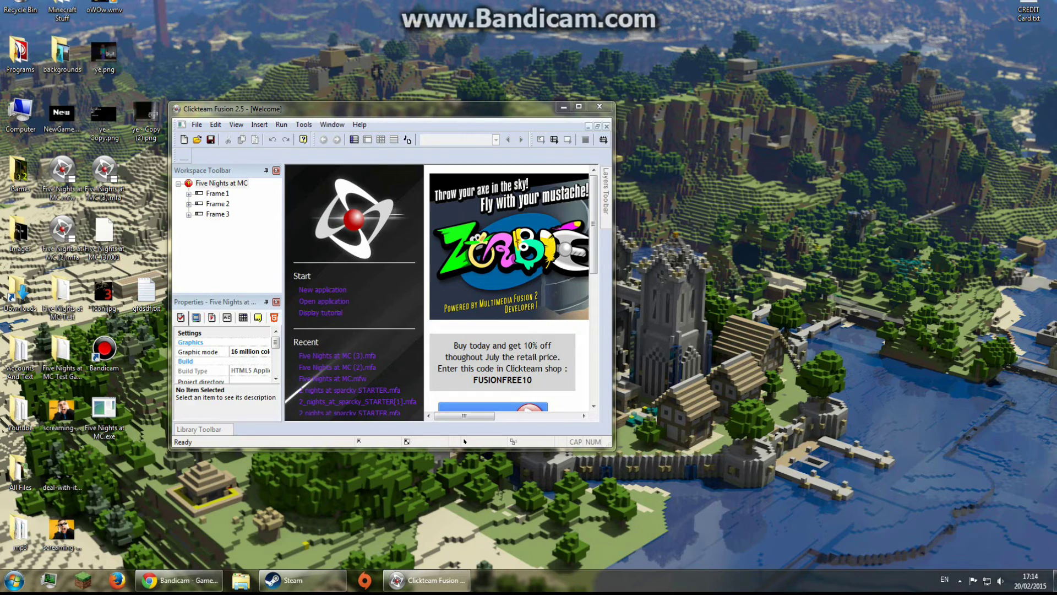
Reposition and widen the Clickteam Fusion window, and maximize it to fill the screen
{"action": "mouse_move", "coordinate": [332, 108]}
{"action": "left_mouse_down"}
{"action": "mouse_move", "coordinate": [378, 100]}
{"action": "mouse_move", "coordinate": [367, 155]}
{"action": "mouse_move", "coordinate": [347, 100]}
{"action": "left_mouse_up"}
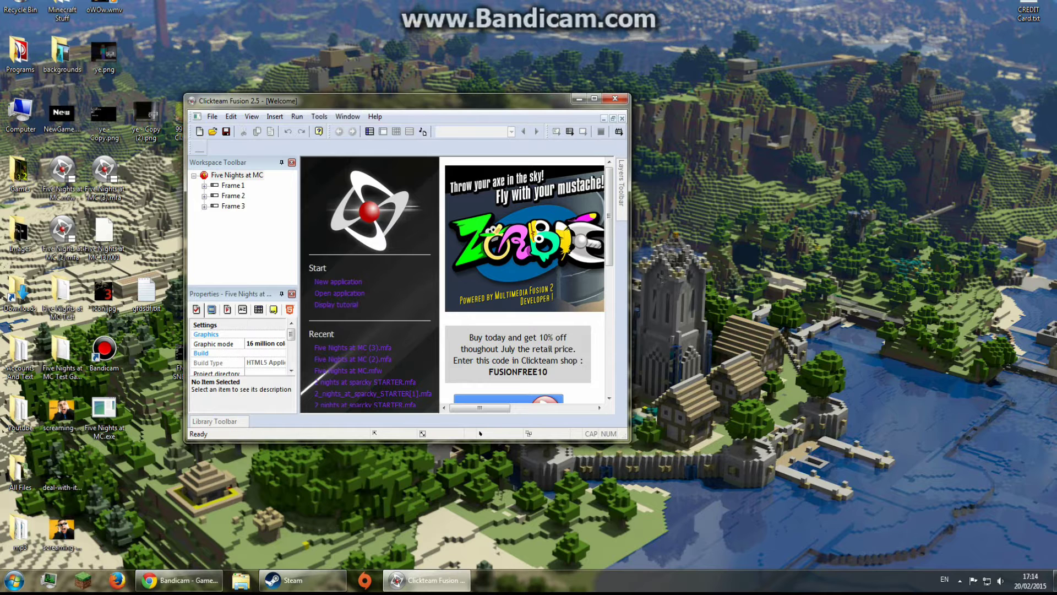
{"action": "left_click_drag", "start_coordinate": [185, 267], "coordinate": [91, 268]}
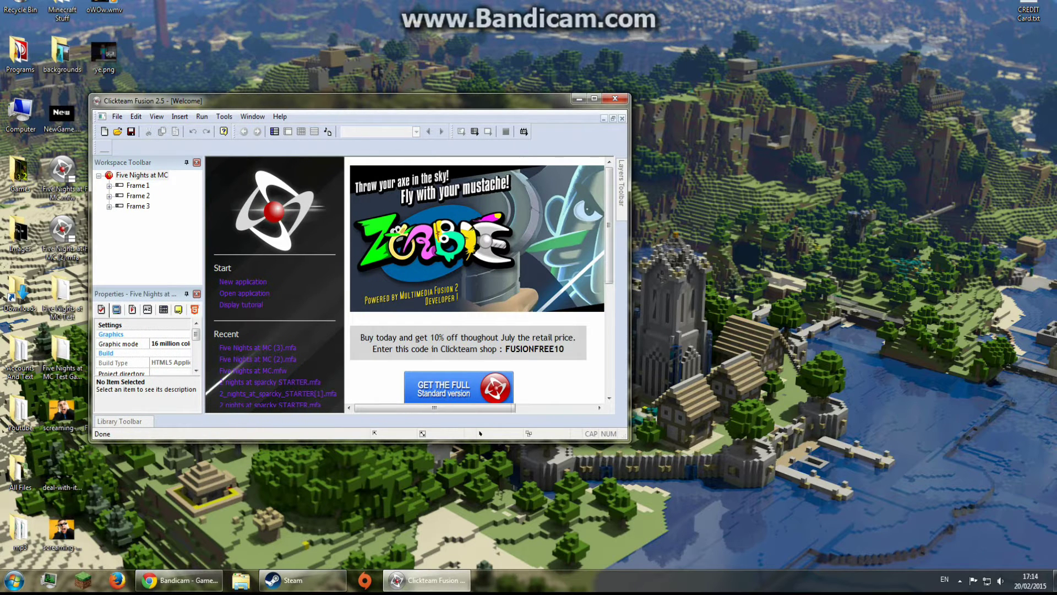
{"action": "left_click_drag", "start_coordinate": [629, 268], "coordinate": [724, 267]}
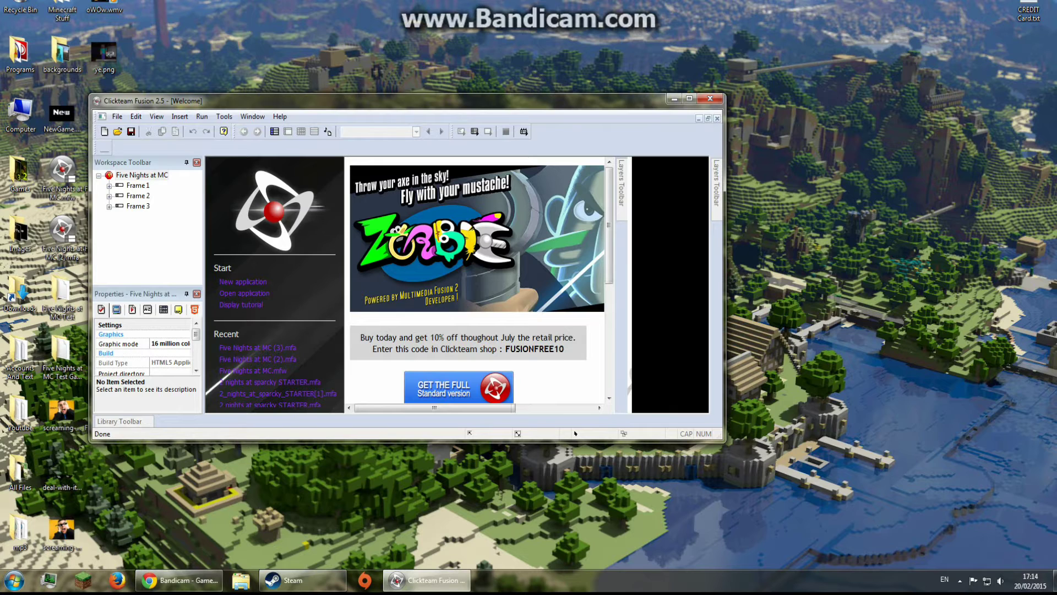
{"action": "mouse_move", "coordinate": [408, 101]}
{"action": "left_mouse_down"}
{"action": "mouse_move", "coordinate": [358, 111]}
{"action": "mouse_move", "coordinate": [423, 115]}
{"action": "left_mouse_up"}
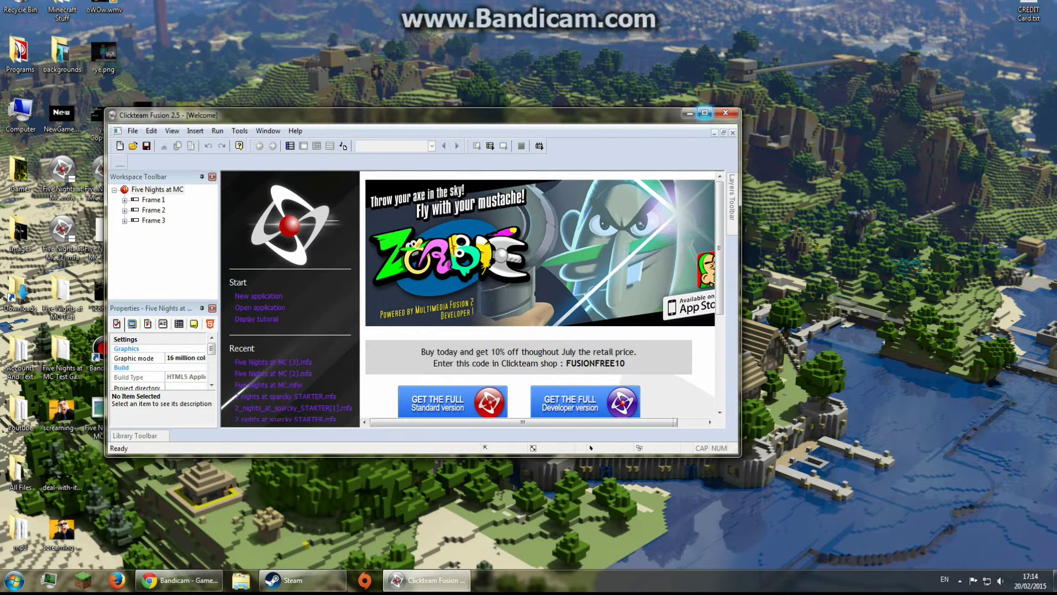
{"action": "left_click", "coordinate": [705, 112]}
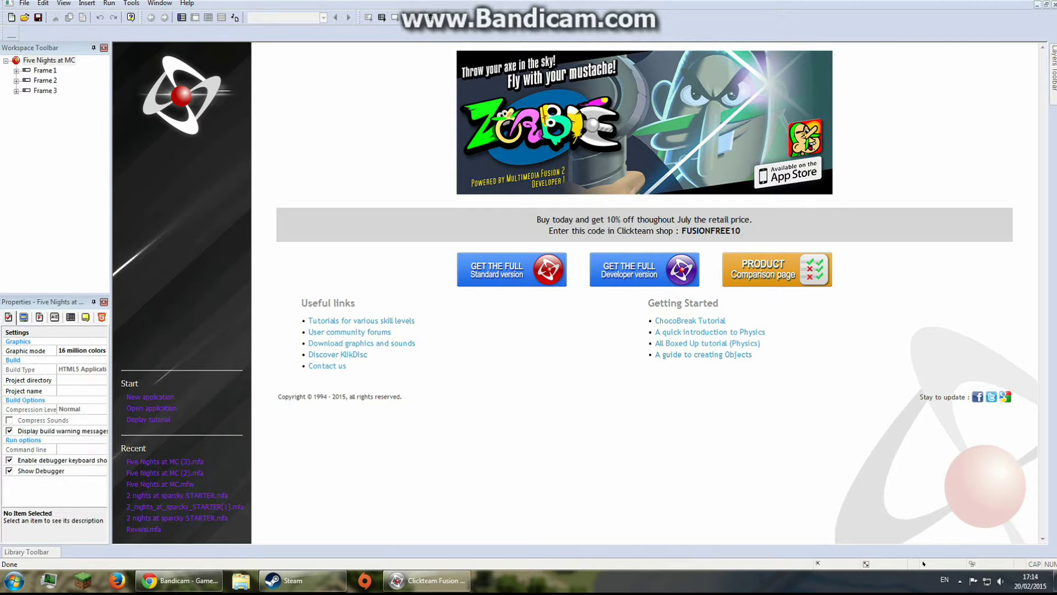
Test-run the Five Nights at MC application from the title screen into the office, and close it
{"action": "key", "text": "F8"}
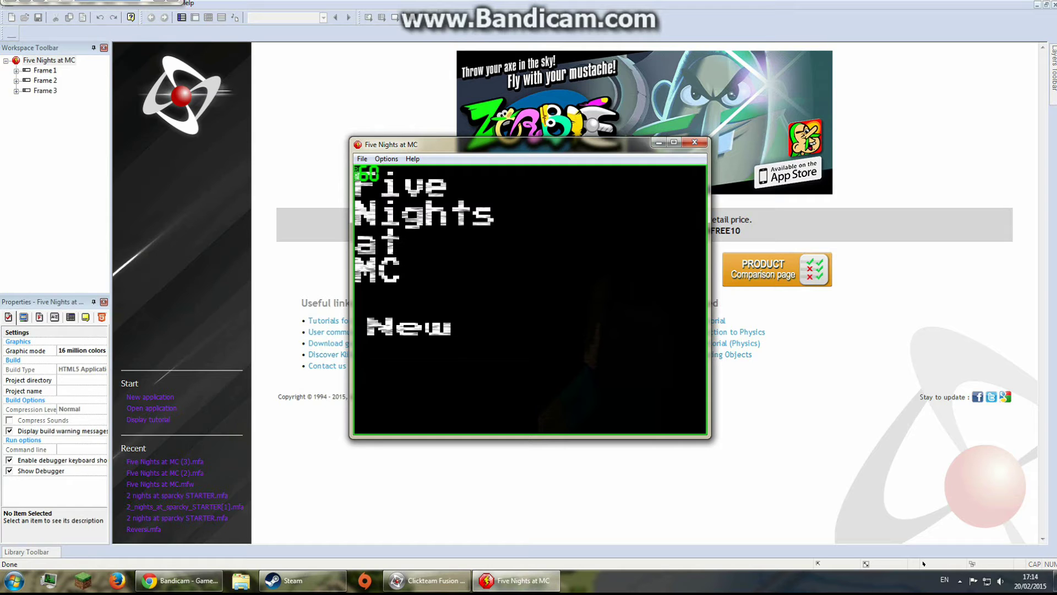
{"action": "key", "text": "Return"}
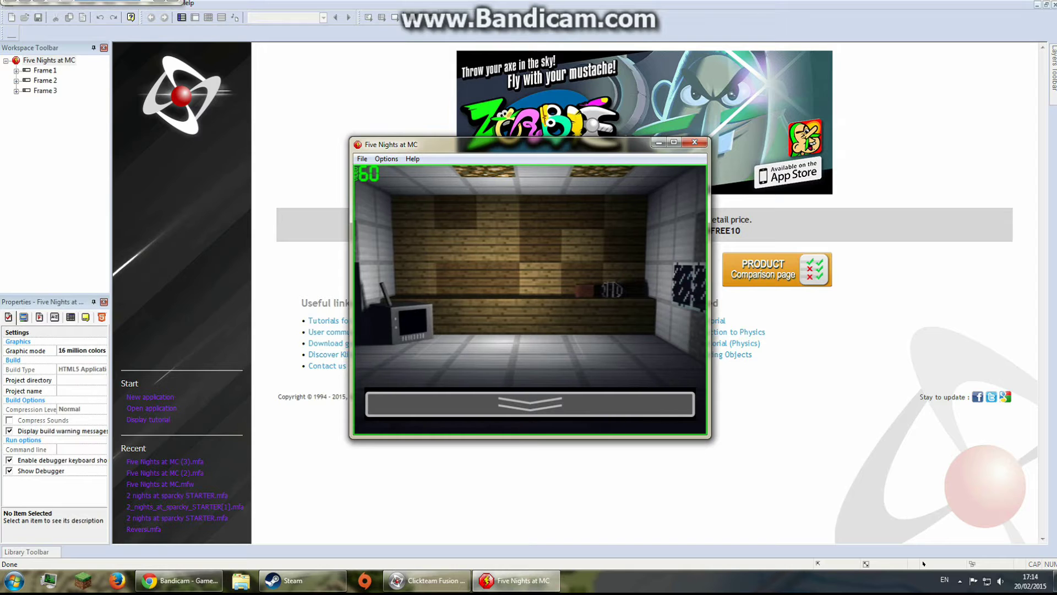
{"action": "mouse_move", "coordinate": [530, 405]}
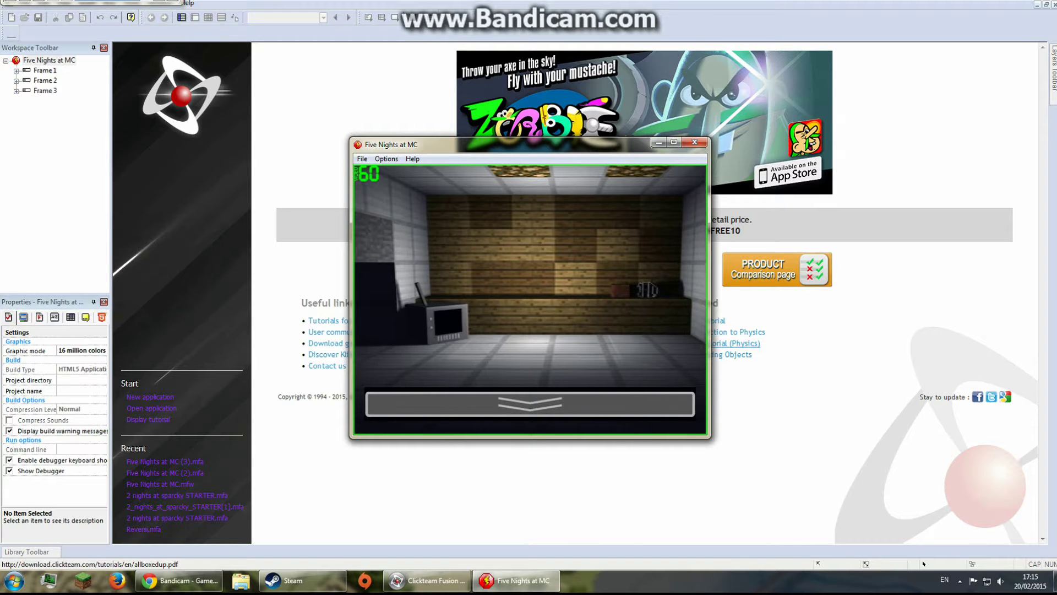
{"action": "key", "text": "alt+F4"}
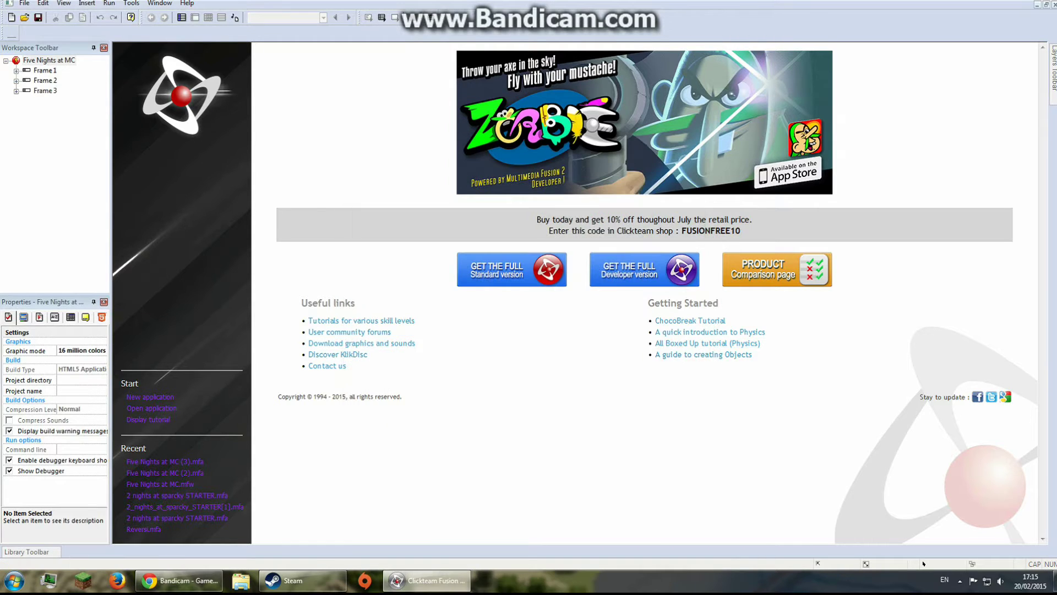
Open Frame 1, the title screen, in the frame editor
{"action": "left_click", "coordinate": [45, 69]}
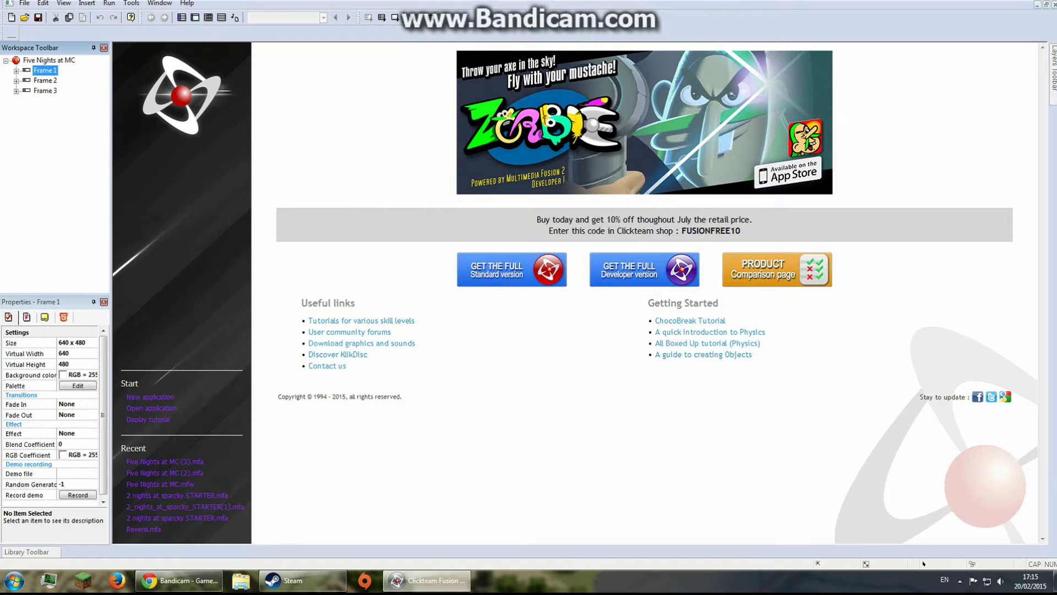
{"action": "key", "text": "Up"}
{"action": "key", "text": "Down"}
{"action": "key", "text": "Return"}
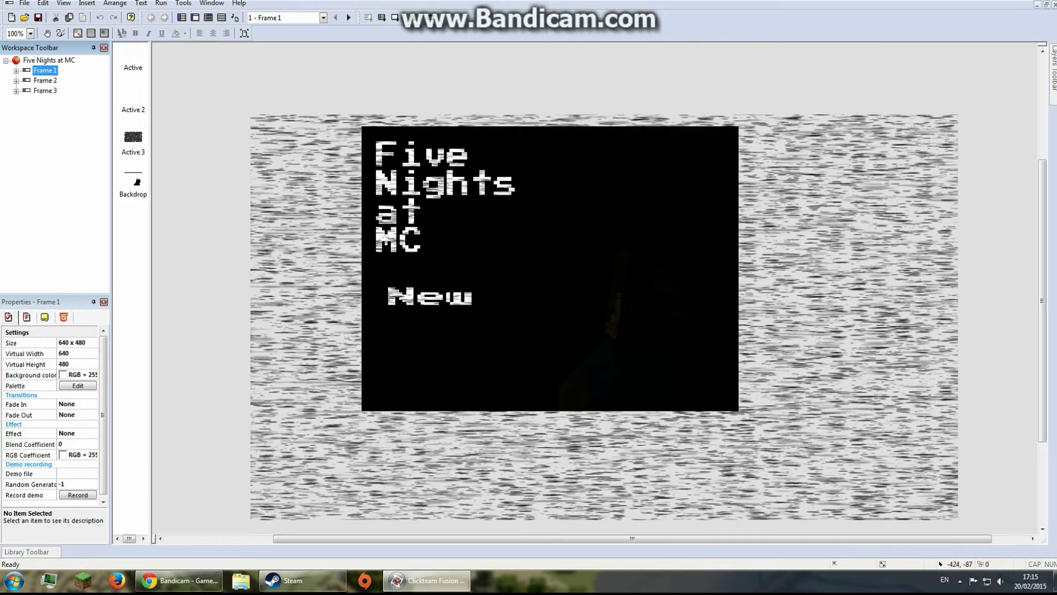
Shift the Active 3 static overlay to about -252, -112 over the title screen and test-run the game
{"action": "left_click", "coordinate": [298, 268]}
{"action": "left_click_drag", "start_coordinate": [314, 269], "coordinate": [311, 229]}
{"action": "left_click", "coordinate": [381, 17]}
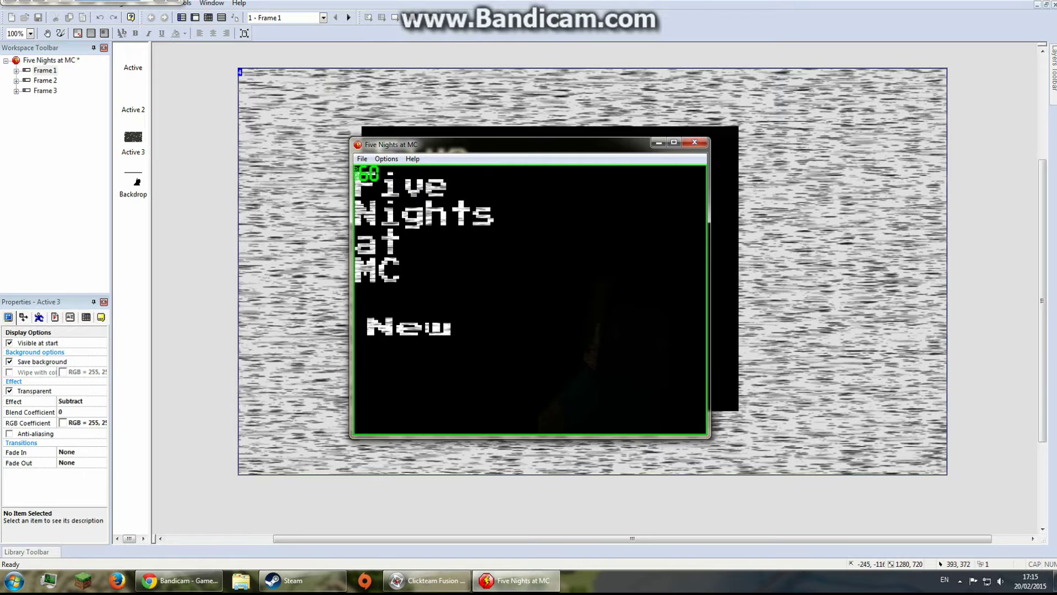
{"action": "left_click", "coordinate": [695, 142]}
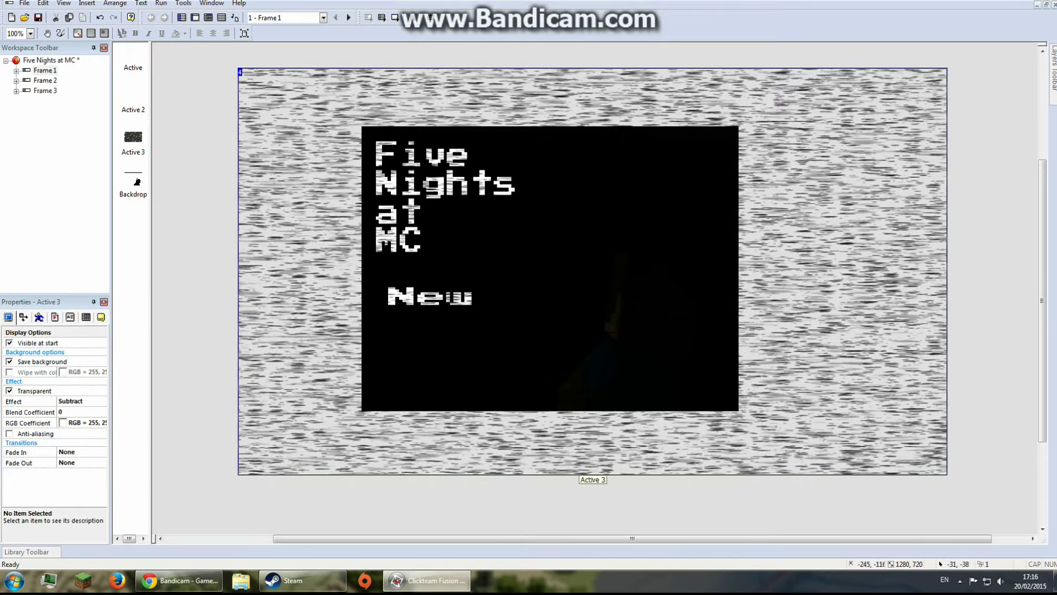
{"action": "mouse_move", "coordinate": [346, 106]}
{"action": "left_mouse_down"}
{"action": "mouse_move", "coordinate": [344, 97]}
{"action": "mouse_move", "coordinate": [342, 107]}
{"action": "left_mouse_up"}
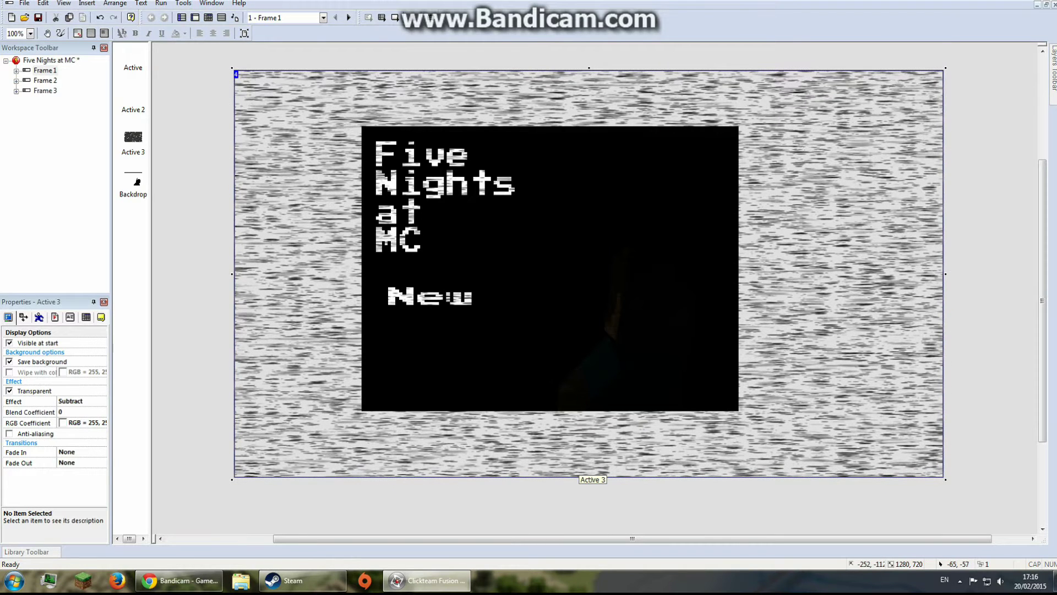
Examine the three animation frames of the Active 3 static overlay
{"action": "double_click", "coordinate": [368, 97]}
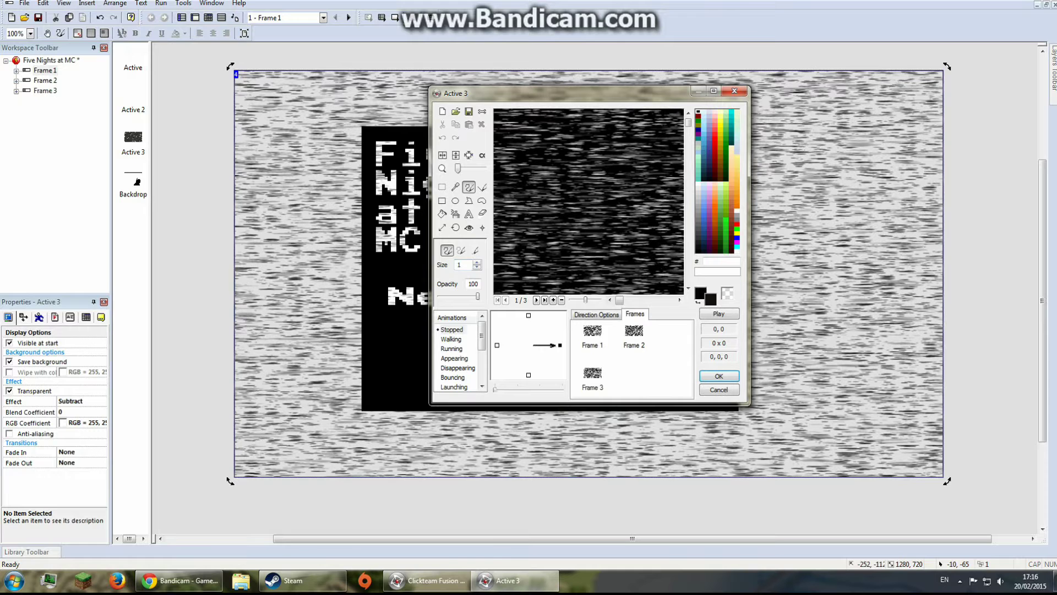
{"action": "left_click", "coordinate": [592, 336]}
{"action": "left_click", "coordinate": [633, 336]}
{"action": "left_click", "coordinate": [592, 378]}
{"action": "left_click", "coordinate": [592, 335]}
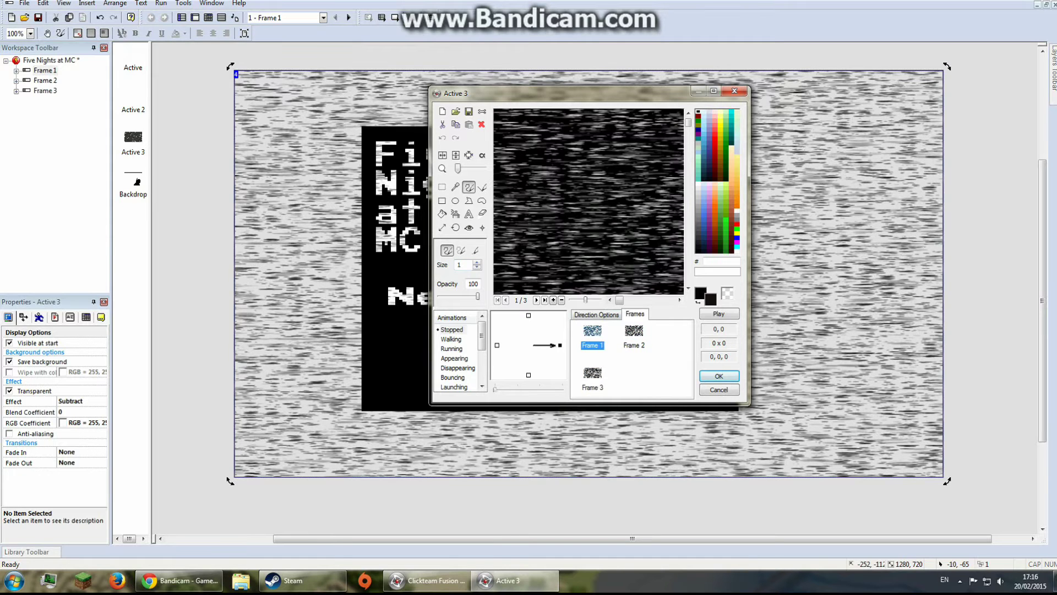
{"action": "left_click", "coordinate": [633, 336]}
{"action": "left_click", "coordinate": [592, 378]}
{"action": "left_click", "coordinate": [719, 376]}
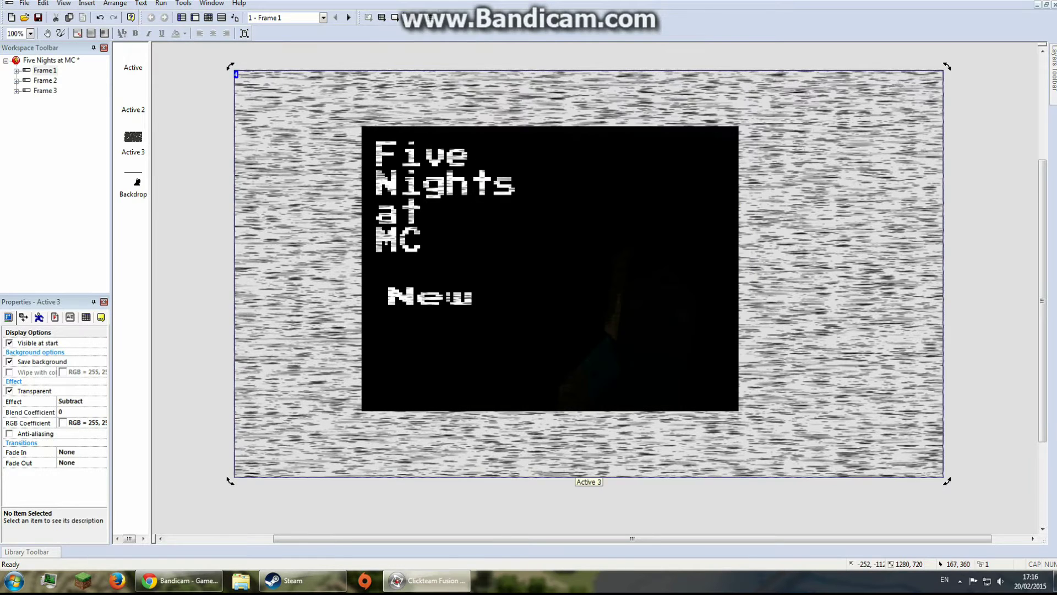
Move the static overlay mostly off the title screen to about 628, -33 and test-run the game without it
{"action": "left_click_drag", "start_coordinate": [328, 248], "coordinate": [740, 379]}
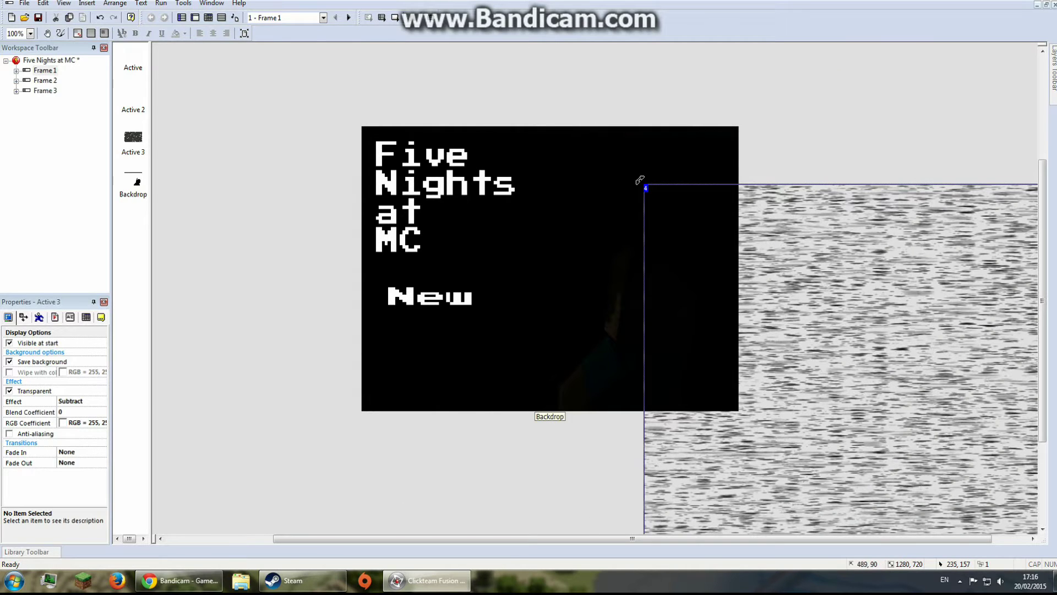
{"action": "left_click_drag", "start_coordinate": [640, 180], "coordinate": [717, 112]}
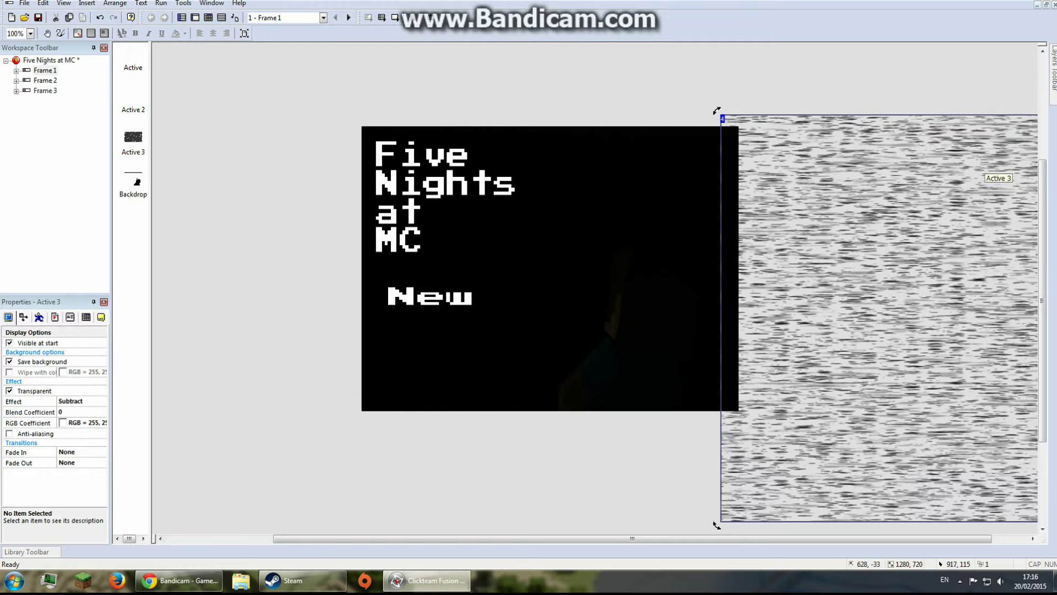
{"action": "left_click", "coordinate": [382, 17]}
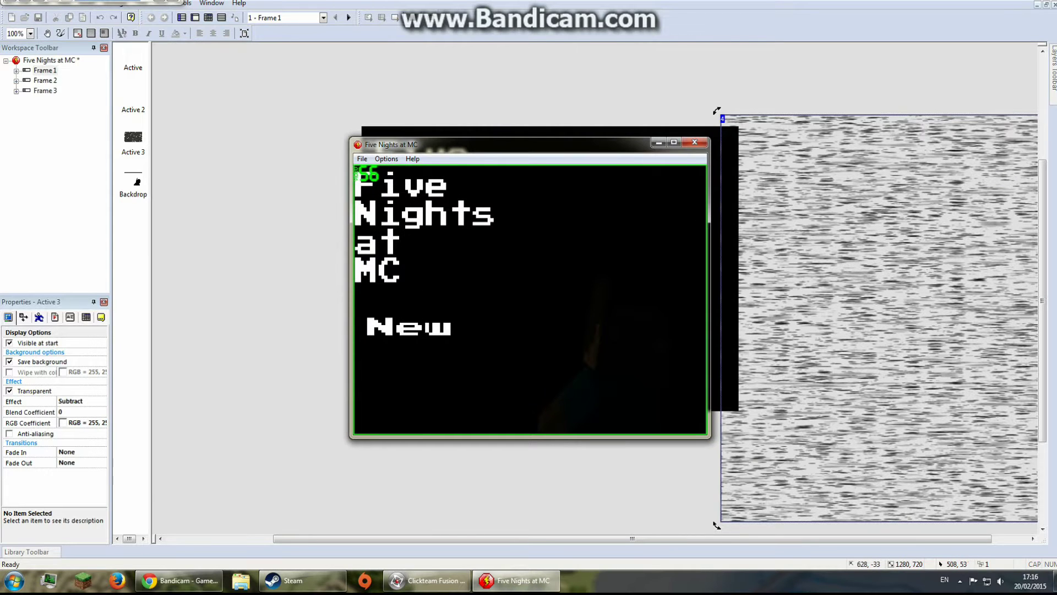
{"action": "left_click", "coordinate": [695, 142]}
Move the static overlay back over the whole title screen to about -290, -84 and test-run the result
{"action": "left_click_drag", "start_coordinate": [736, 211], "coordinate": [230, 183]}
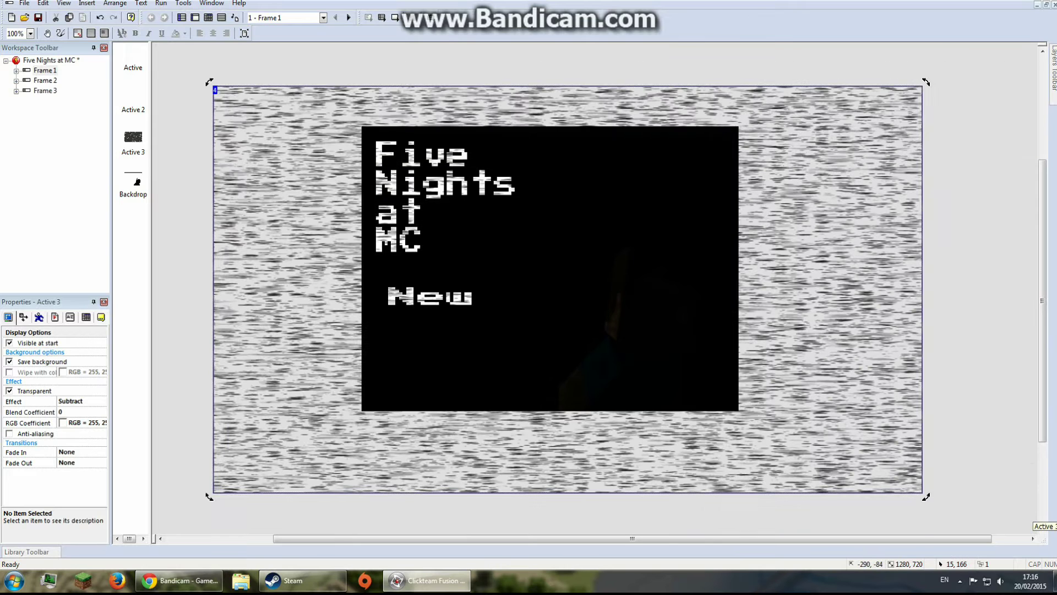
{"action": "left_click", "coordinate": [381, 17]}
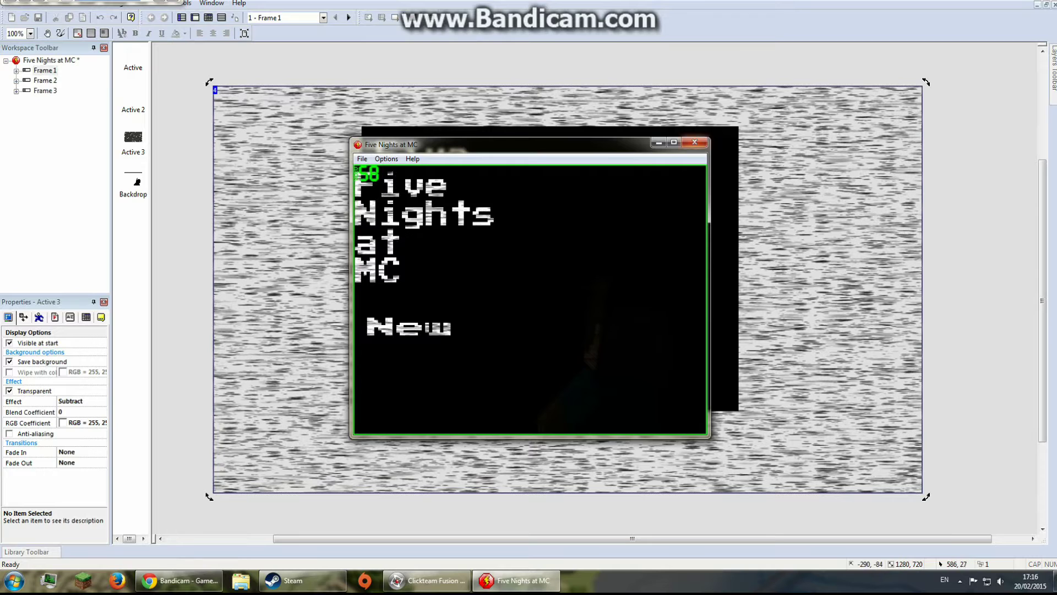
{"action": "left_click", "coordinate": [692, 144]}
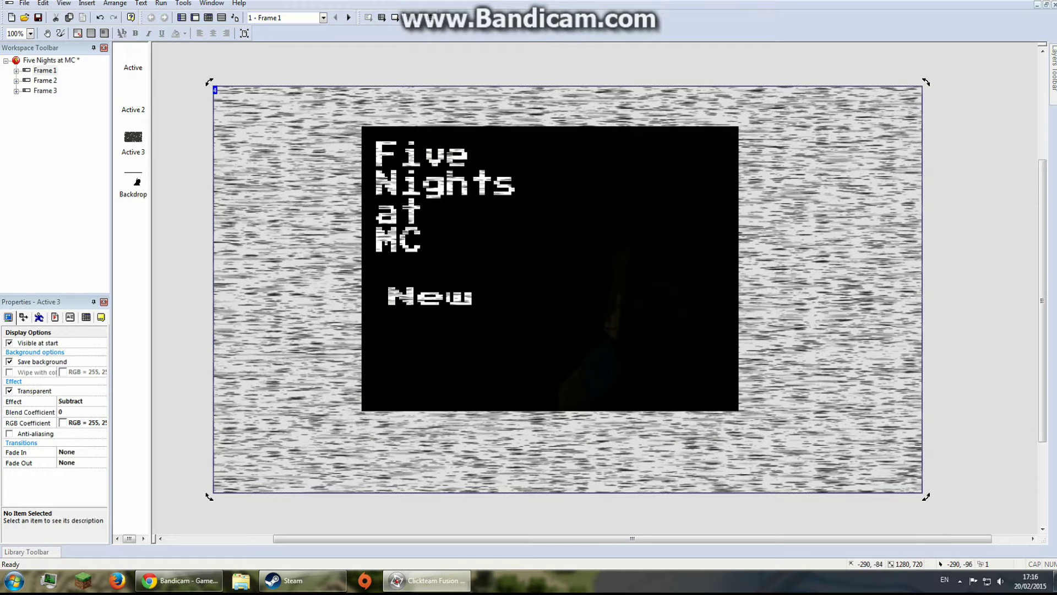
Open Frame 2 in the frame editor and move the Counter below the office to about 104, 527
{"action": "double_click", "coordinate": [44, 80]}
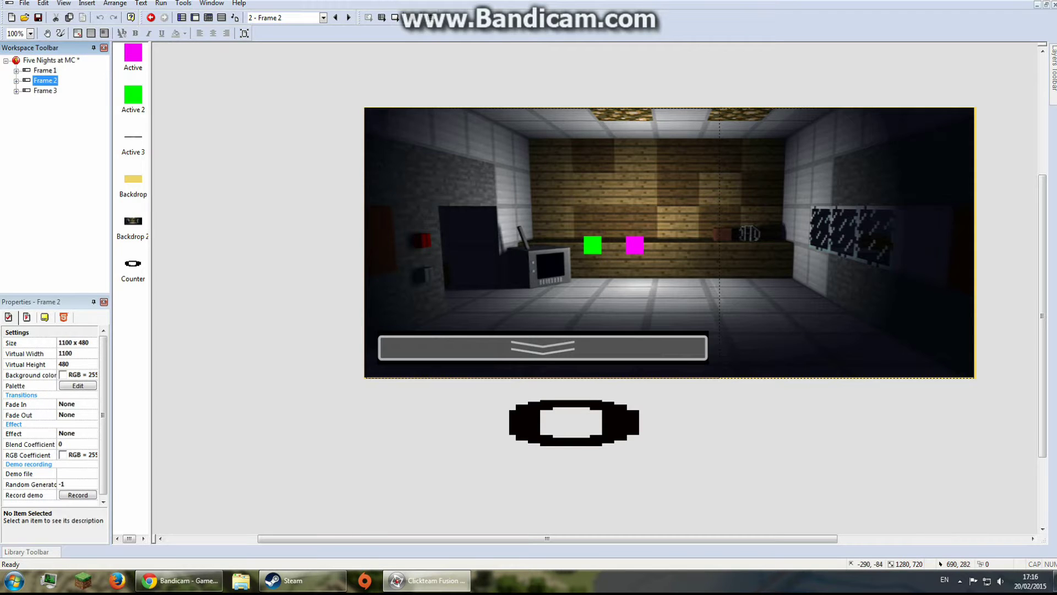
{"action": "left_click_drag", "start_coordinate": [575, 412], "coordinate": [486, 401]}
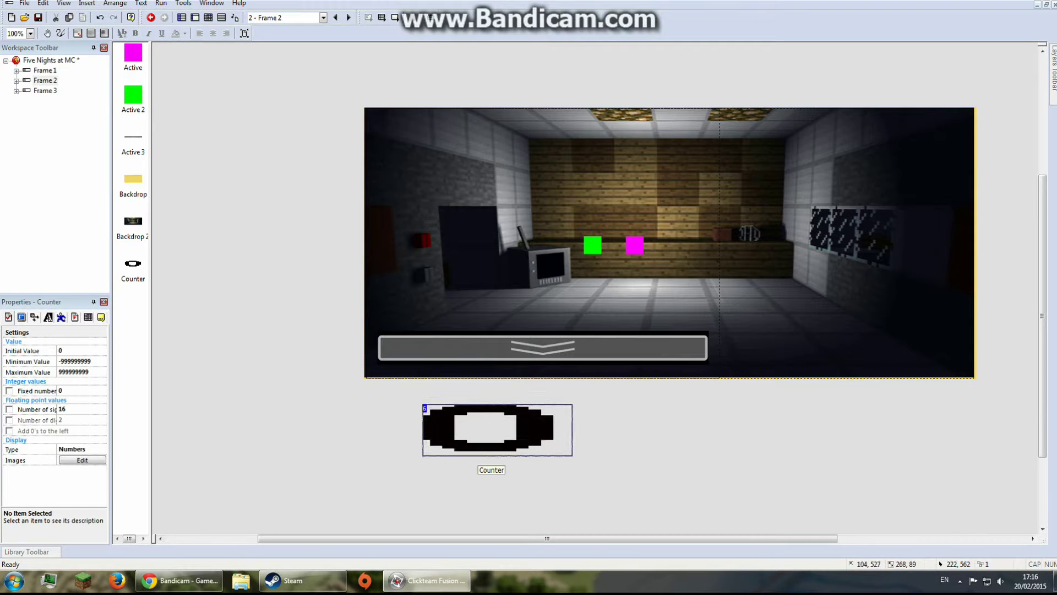
Make the magenta Active and green Active 2 scrolling objects in the office visible at start
{"action": "left_click", "coordinate": [593, 245]}
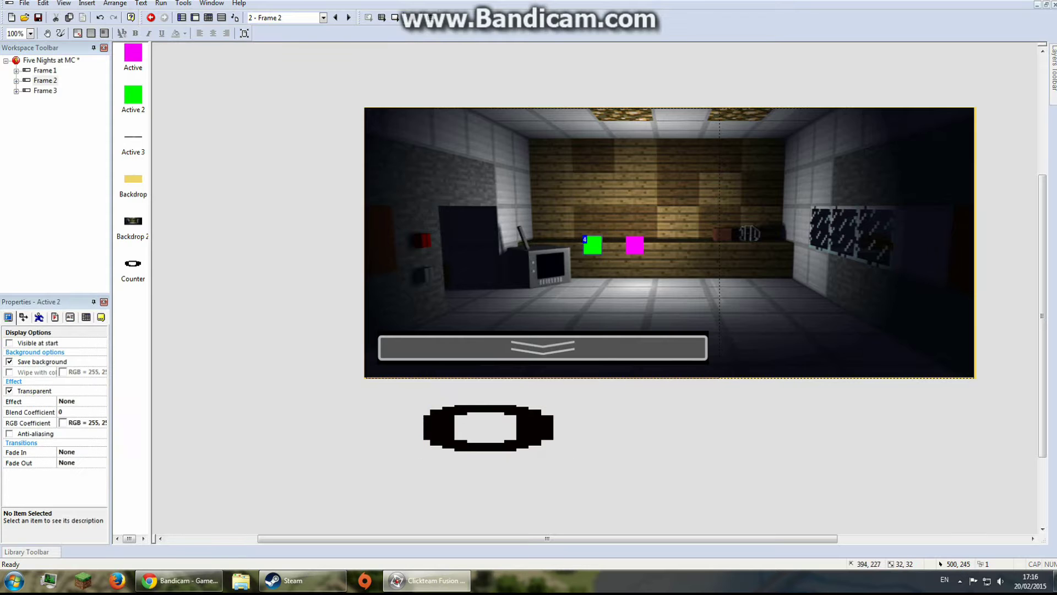
{"action": "left_click", "coordinate": [637, 242]}
{"action": "left_click", "coordinate": [594, 248]}
{"action": "left_click", "coordinate": [513, 342]}
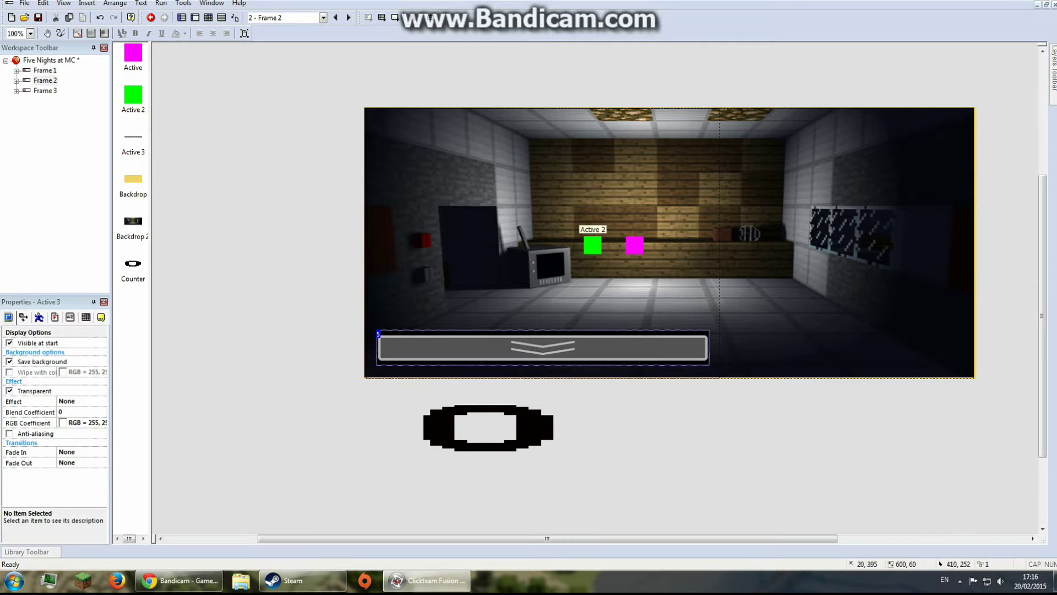
{"action": "left_click", "coordinate": [592, 248]}
{"action": "left_click", "coordinate": [638, 244]}
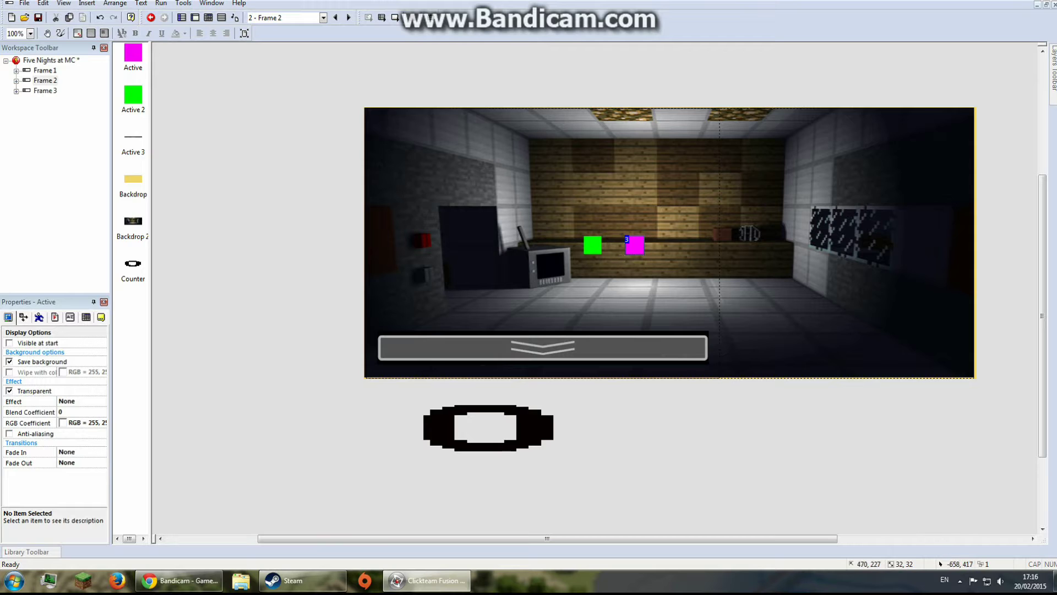
{"action": "left_click", "coordinate": [9, 342]}
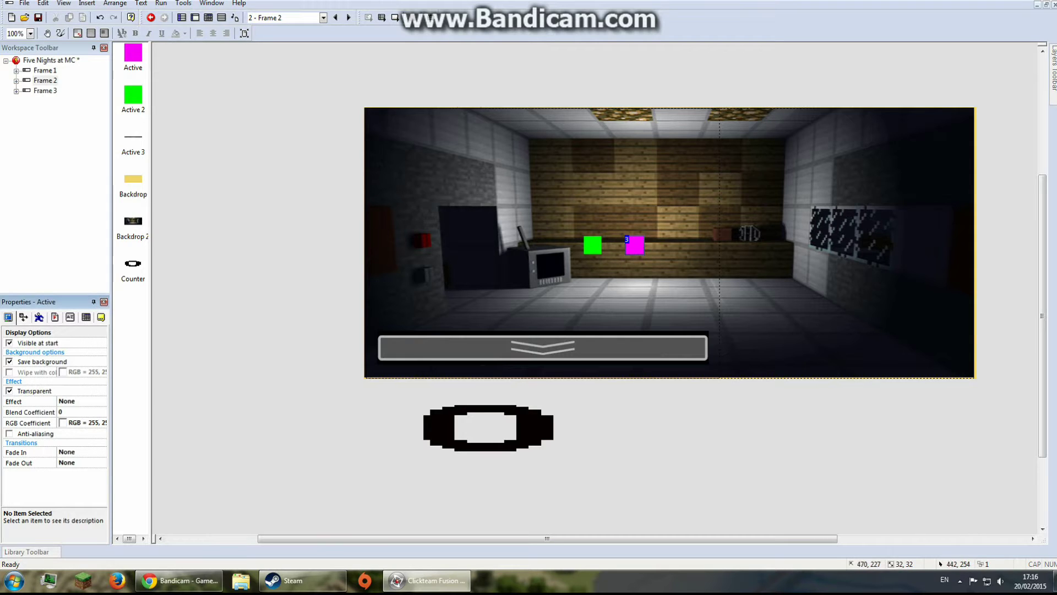
{"action": "left_click", "coordinate": [590, 238]}
{"action": "left_click", "coordinate": [11, 342]}
Test-run the game: start a new game, open the camera monitor, switch to CAM 1A and return to the office
{"action": "left_click", "coordinate": [382, 17]}
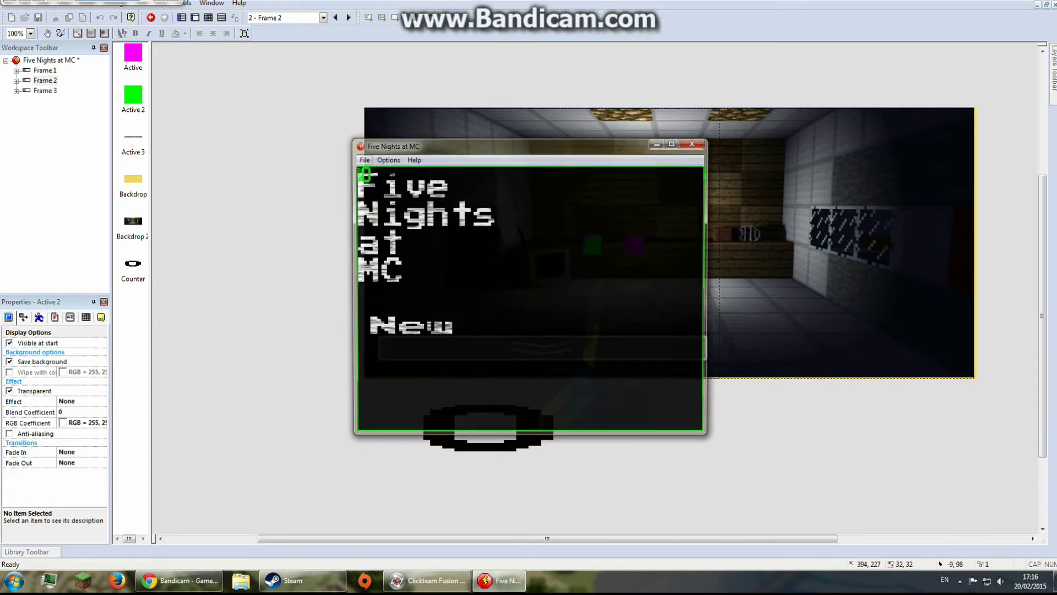
{"action": "left_click", "coordinate": [419, 326]}
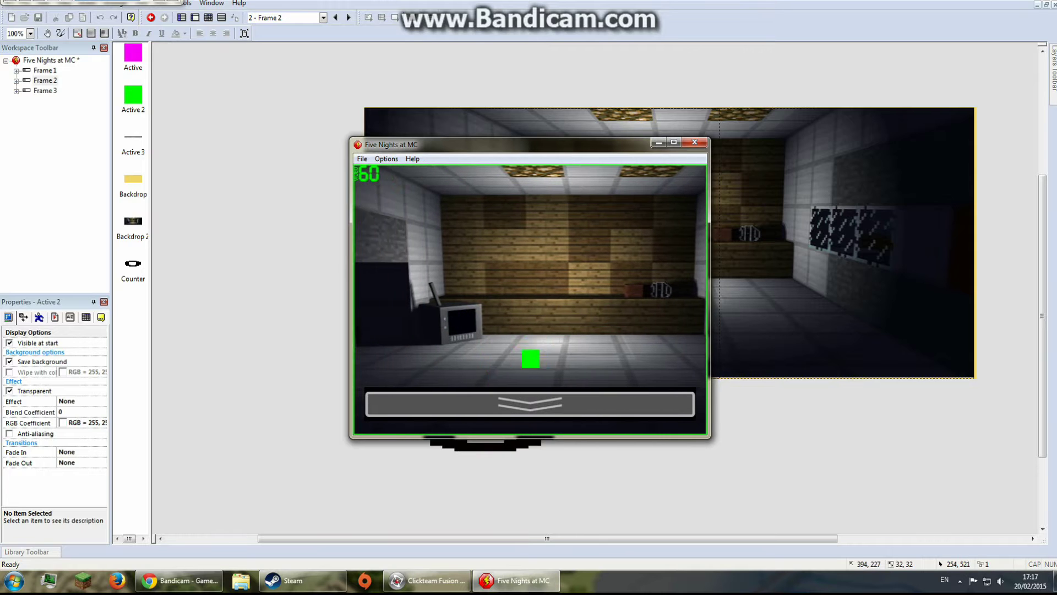
{"action": "mouse_move", "coordinate": [530, 403]}
{"action": "mouse_move", "coordinate": [561, 411]}
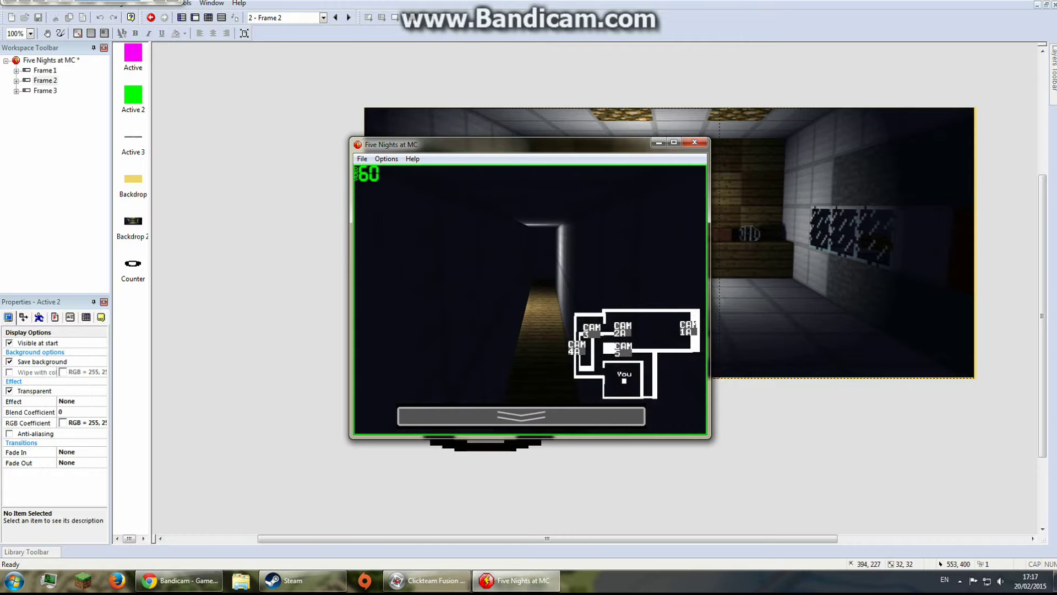
{"action": "left_click", "coordinate": [692, 325]}
{"action": "mouse_move", "coordinate": [595, 413]}
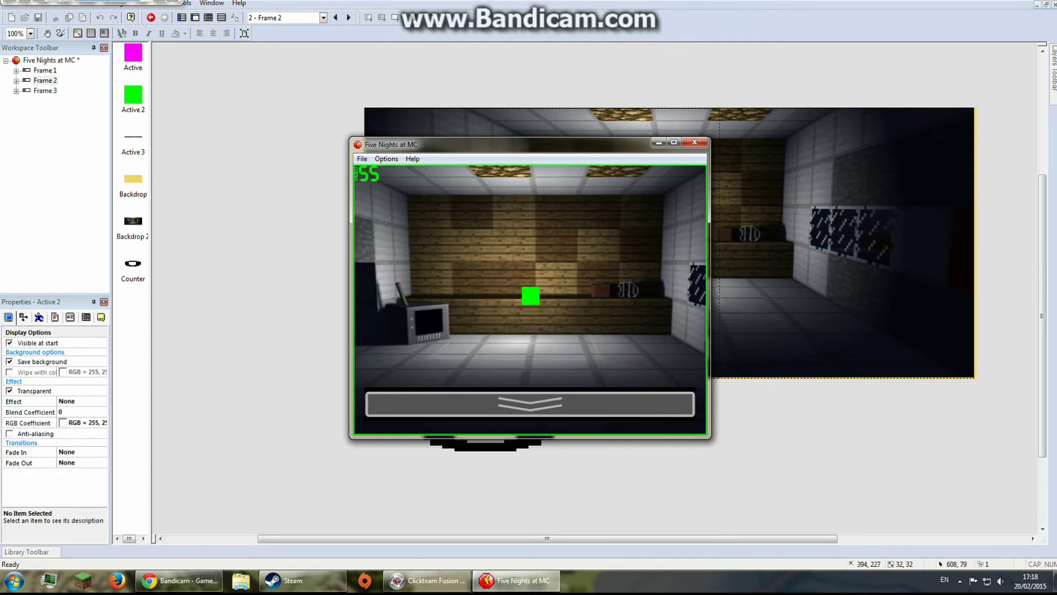
{"action": "left_click", "coordinate": [693, 143]}
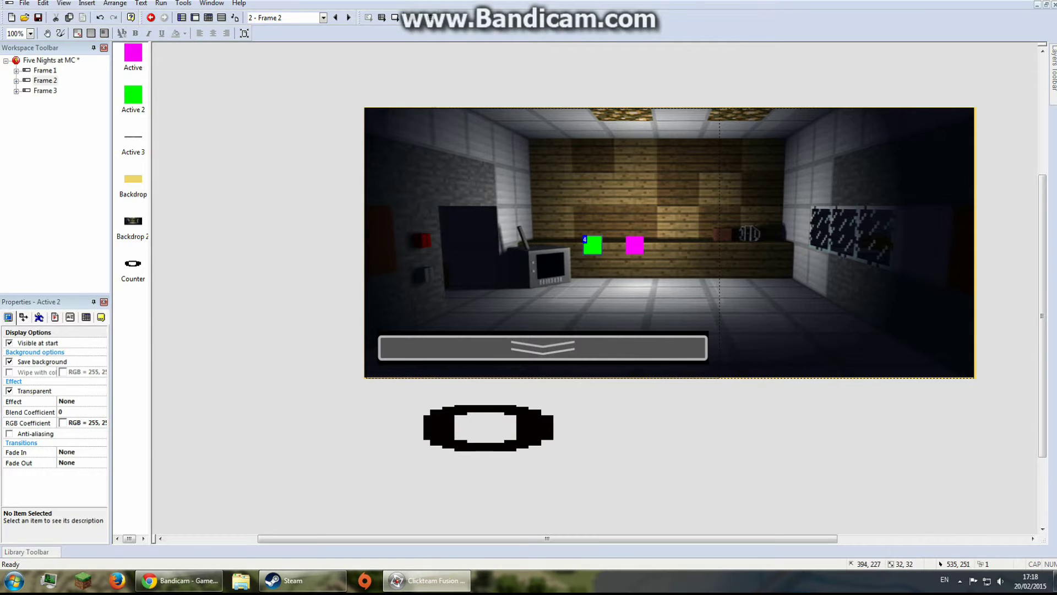
Open the event editor for Frame 2
{"action": "left_click", "coordinate": [207, 17]}
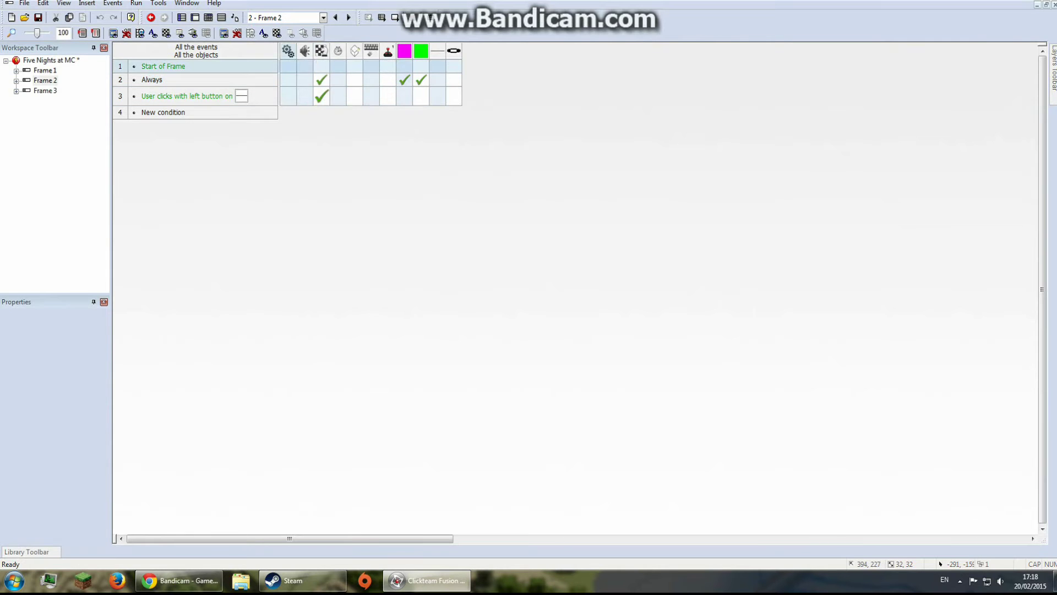
Review the Always event in Frame 2, checking the actions available for Active 2's movement and for the storyboard controls
{"action": "mouse_move", "coordinate": [321, 80]}
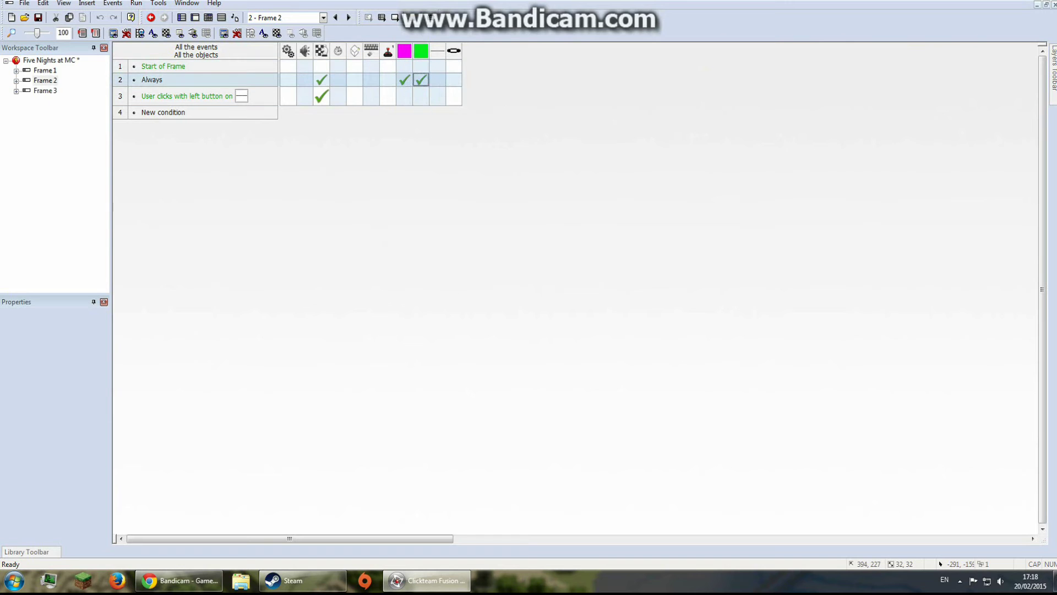
{"action": "right_click", "coordinate": [421, 80]}
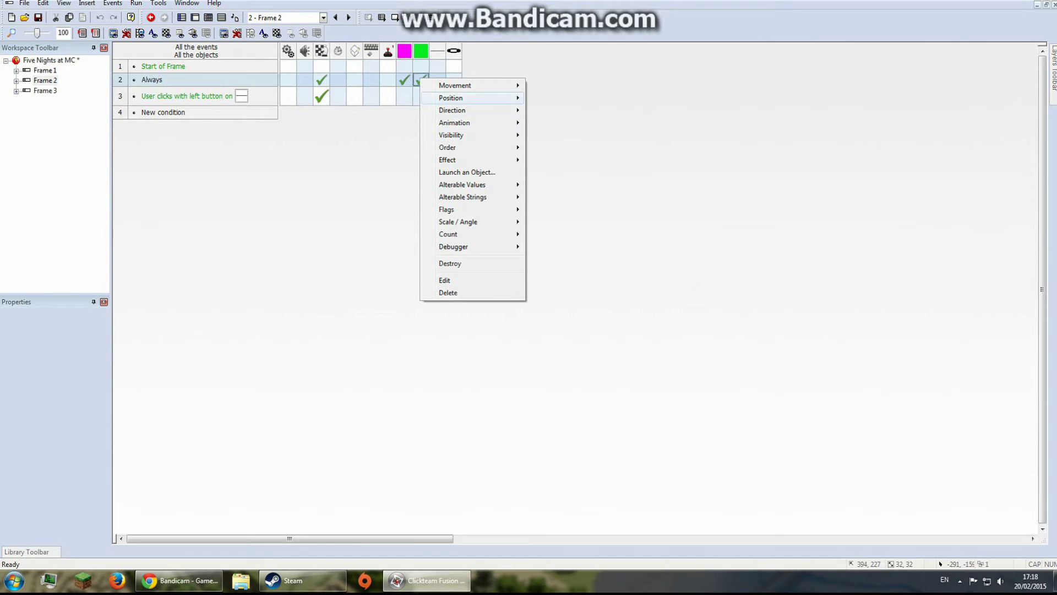
{"action": "mouse_move", "coordinate": [455, 85]}
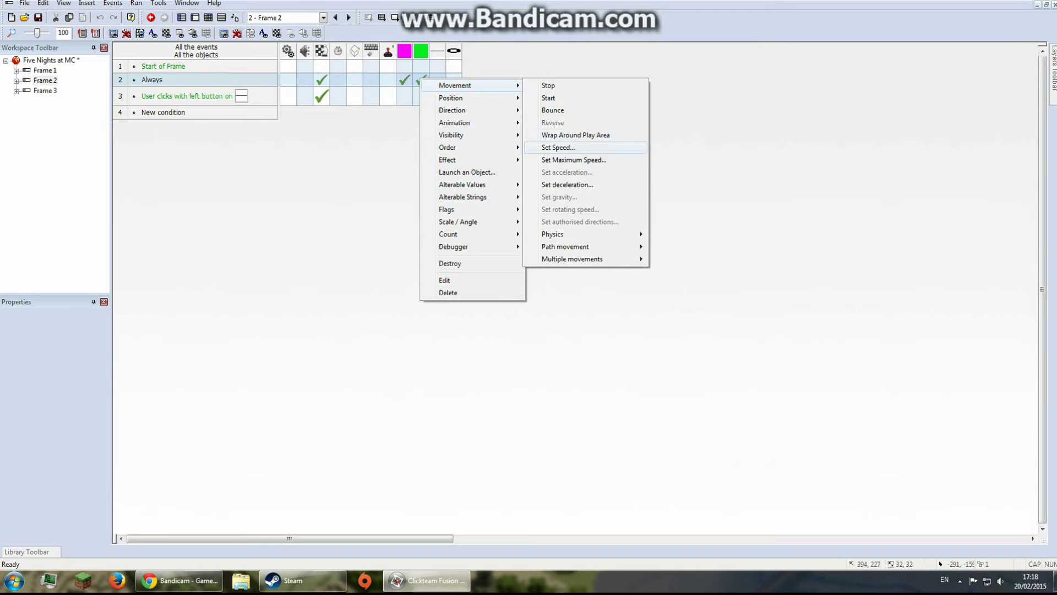
{"action": "key", "text": "Escape"}
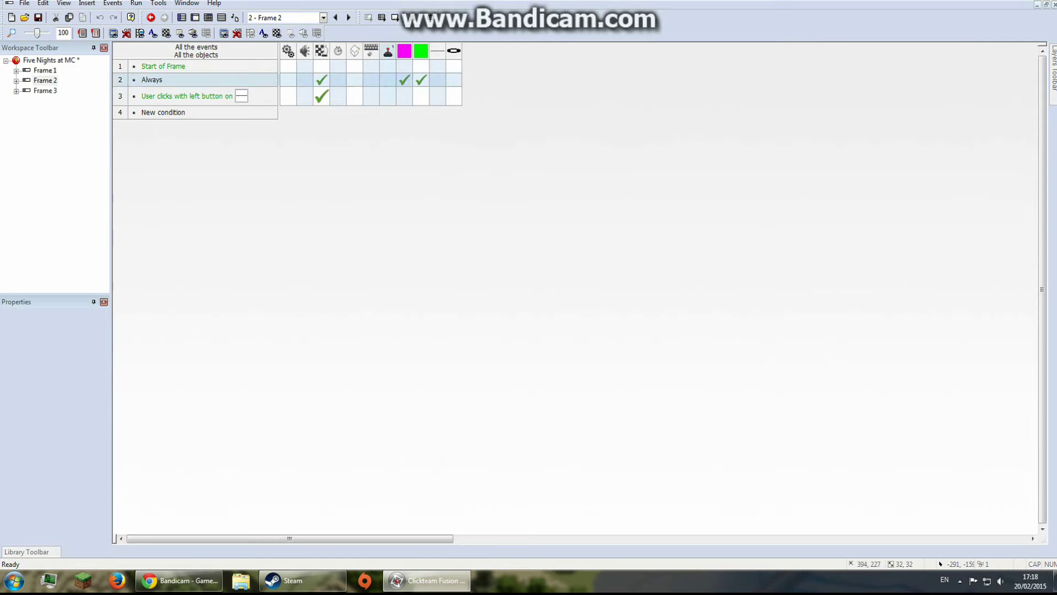
{"action": "left_click", "coordinate": [319, 80]}
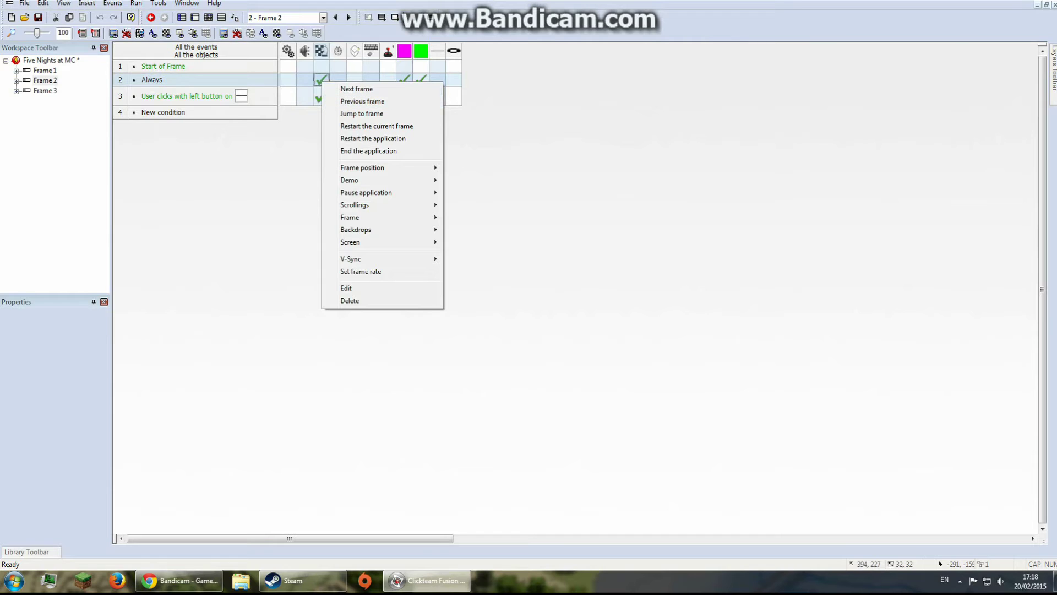
{"action": "key", "text": "Escape"}
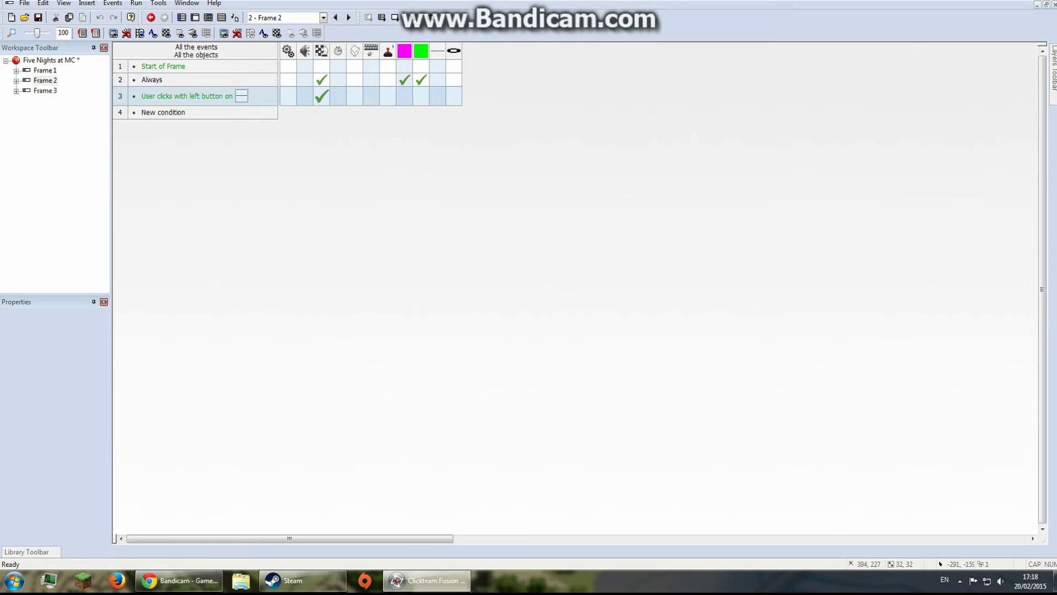
Compare the office layout of Frame 2 with its events
{"action": "key", "text": "ctrl+m"}
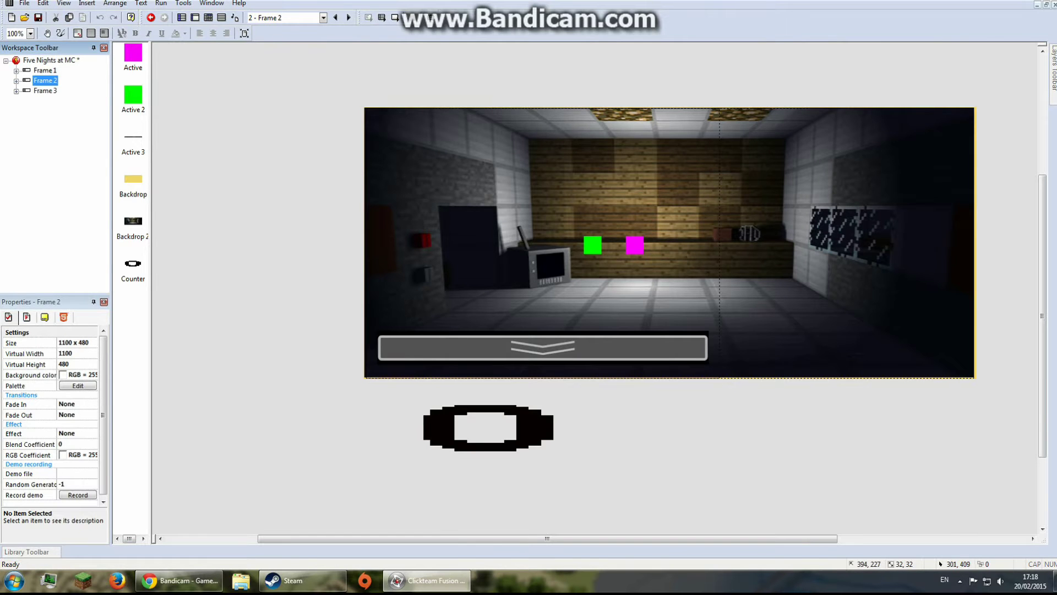
{"action": "left_click", "coordinate": [208, 18]}
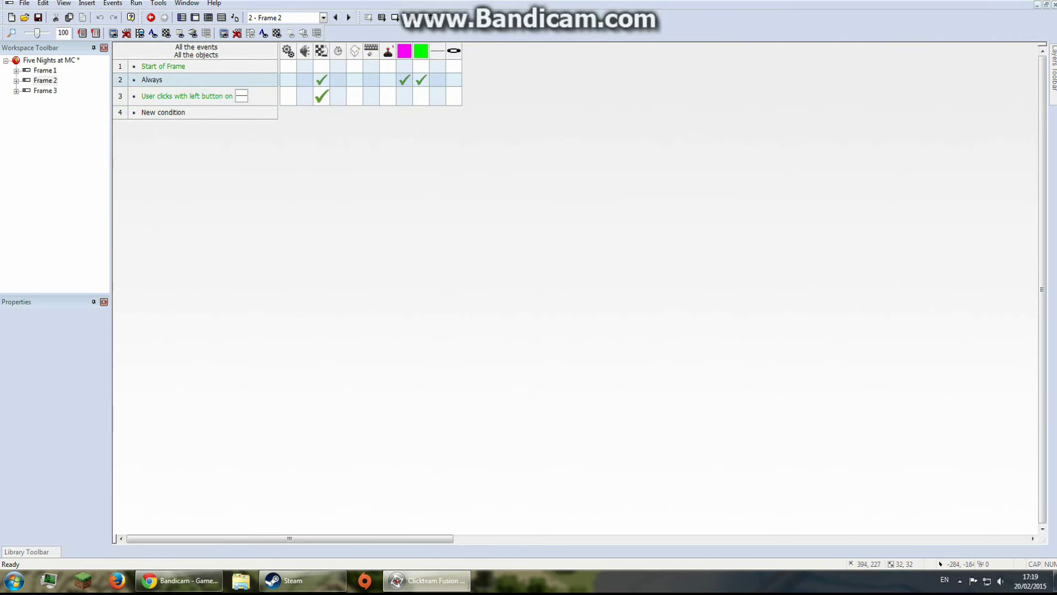
{"action": "double_click", "coordinate": [45, 81]}
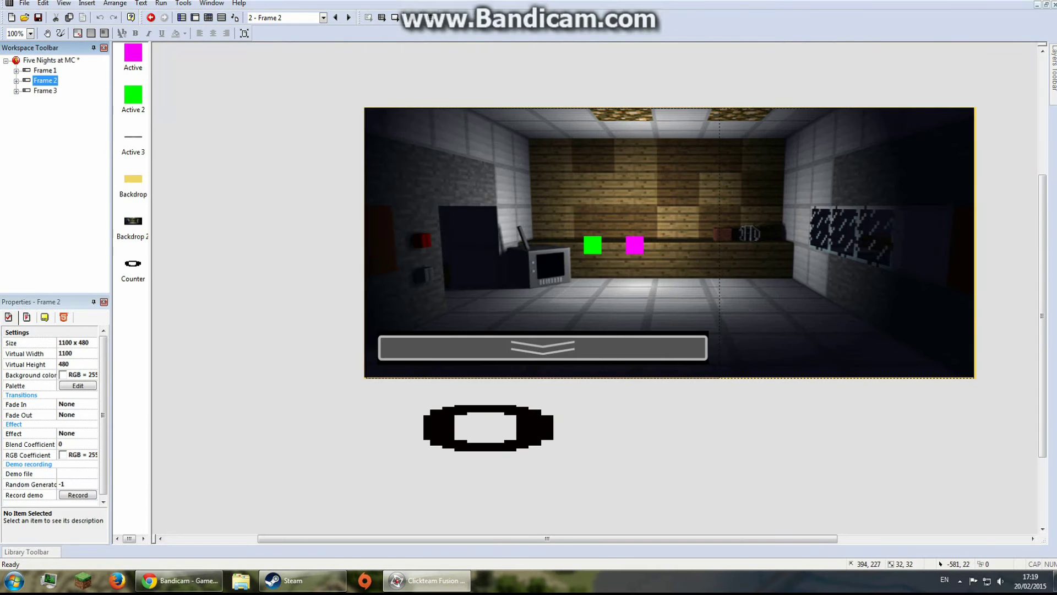
Open Frame 3 in the frame editor and widen the object list to three columns
{"action": "double_click", "coordinate": [44, 90]}
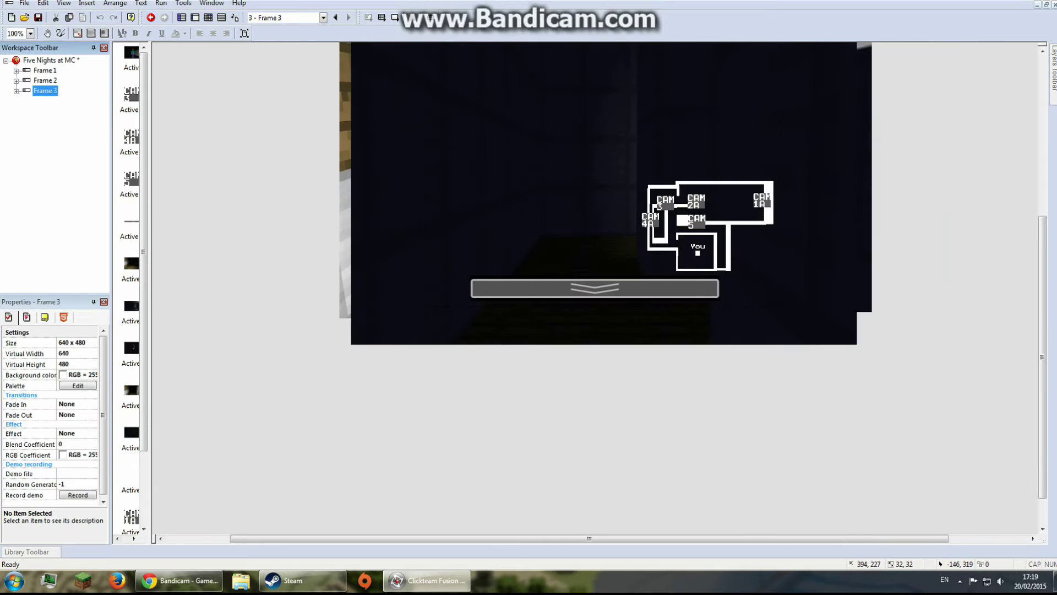
{"action": "left_click_drag", "start_coordinate": [142, 238], "coordinate": [144, 265]}
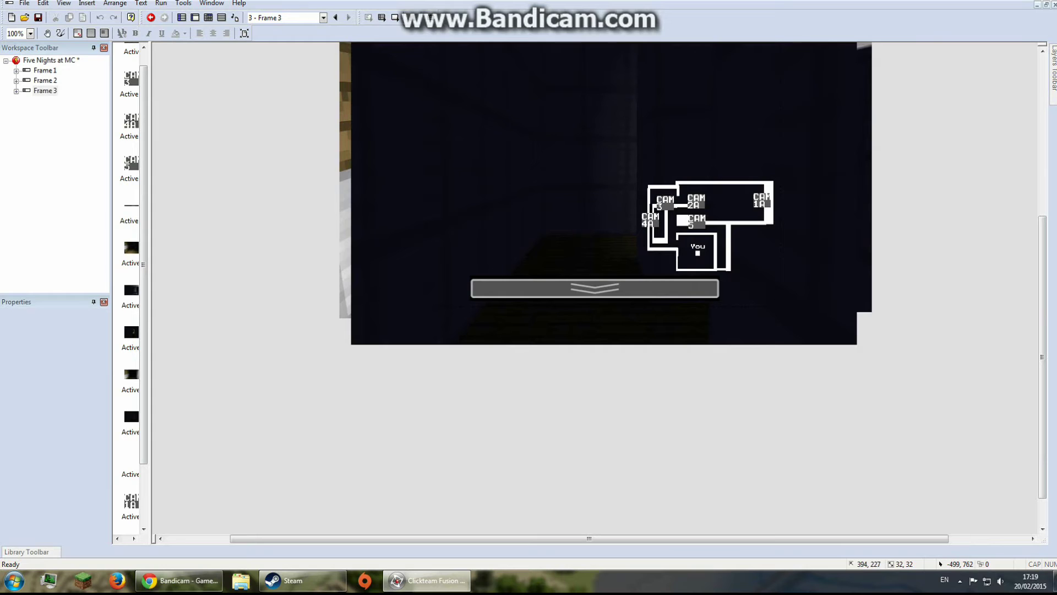
{"action": "left_click_drag", "start_coordinate": [150, 461], "coordinate": [255, 454]}
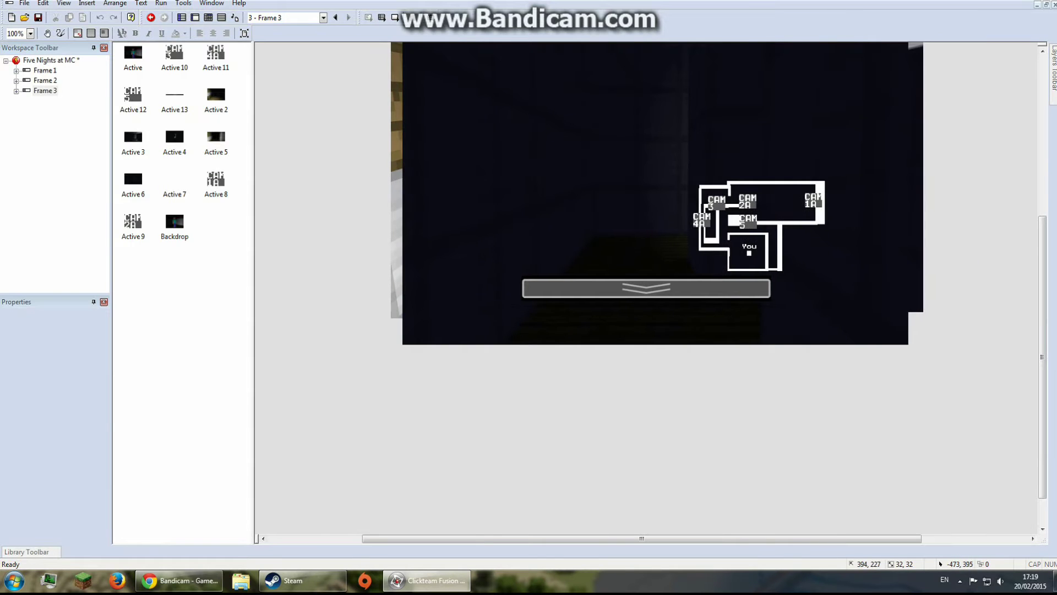
Locate the CAM 1A label and the camera images such as Active 2 and Active 3 in Frame 3
{"action": "left_click", "coordinate": [216, 181]}
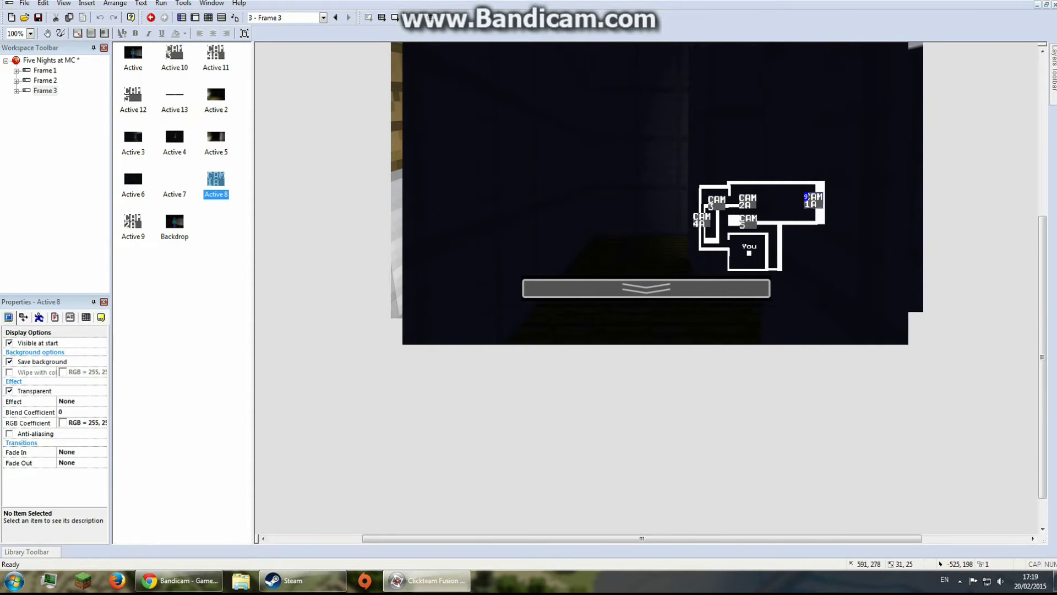
{"action": "left_click", "coordinate": [216, 58]}
{"action": "left_click", "coordinate": [215, 99]}
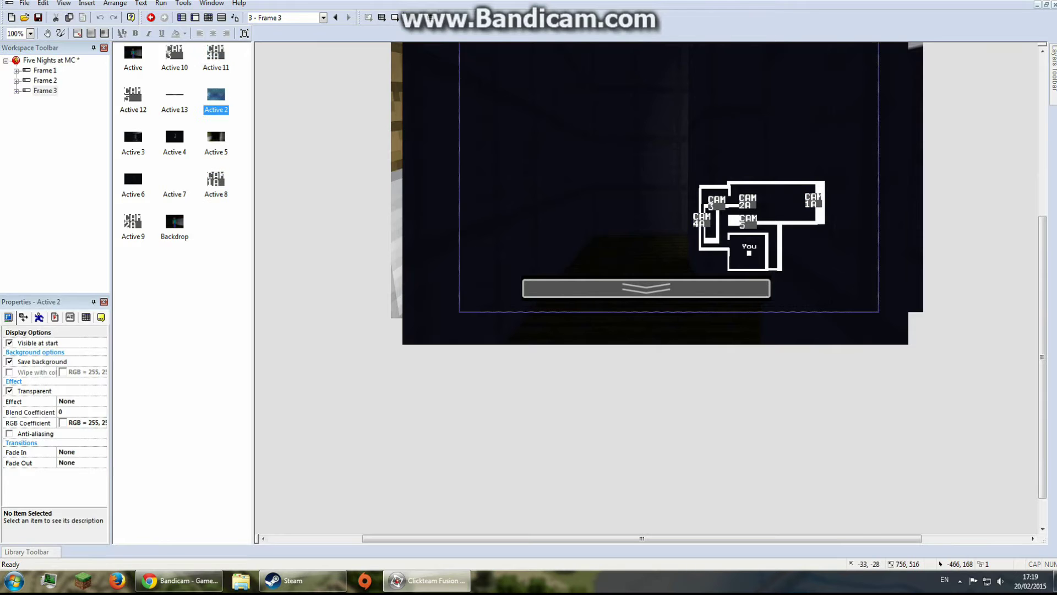
{"action": "left_click", "coordinate": [216, 142]}
{"action": "left_click", "coordinate": [236, 153]}
{"action": "left_click", "coordinate": [133, 142]}
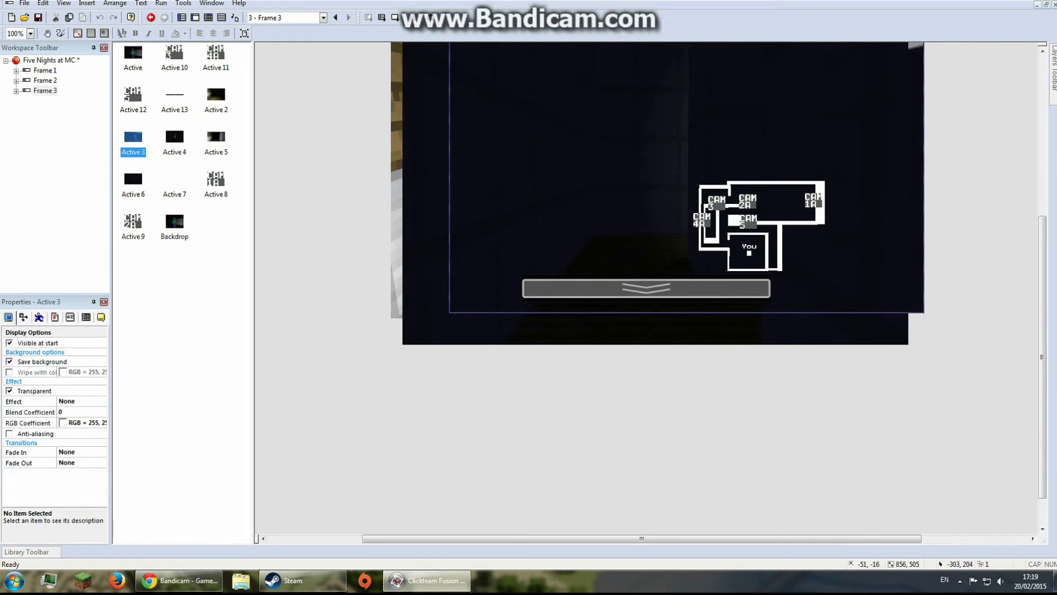
Spread the stacked camera images apart, with Active 5 at about -342, -43, Active 3 at 55, 175 and Active 2 at 116, -85
{"action": "scroll", "coordinate": [656, 247], "scroll_direction": "up", "scroll_amount": 3}
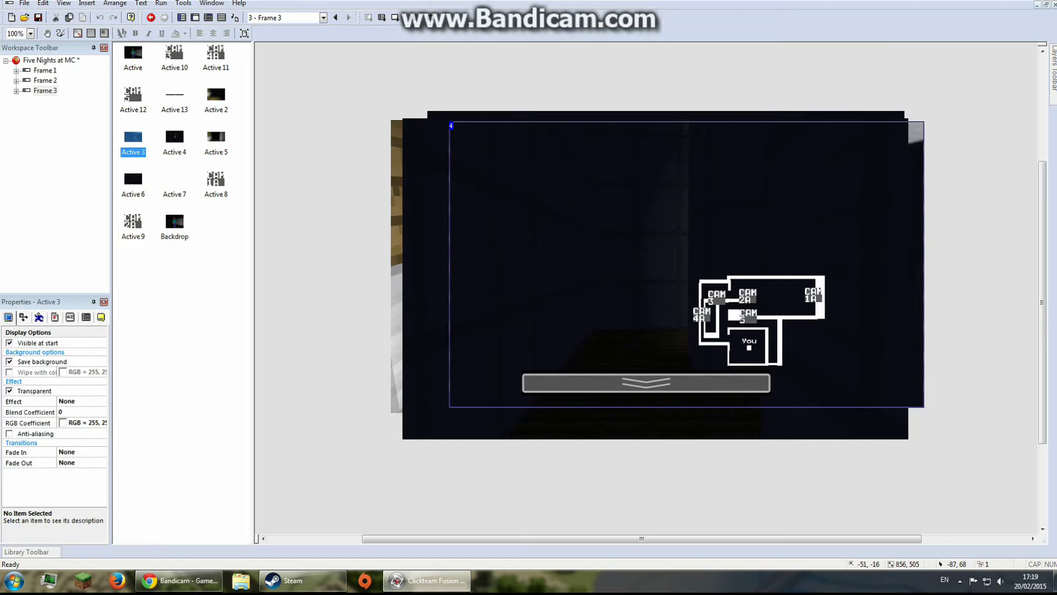
{"action": "left_click_drag", "start_coordinate": [540, 430], "coordinate": [418, 363]}
{"action": "key", "text": "Tab"}
{"action": "key", "text": "Tab"}
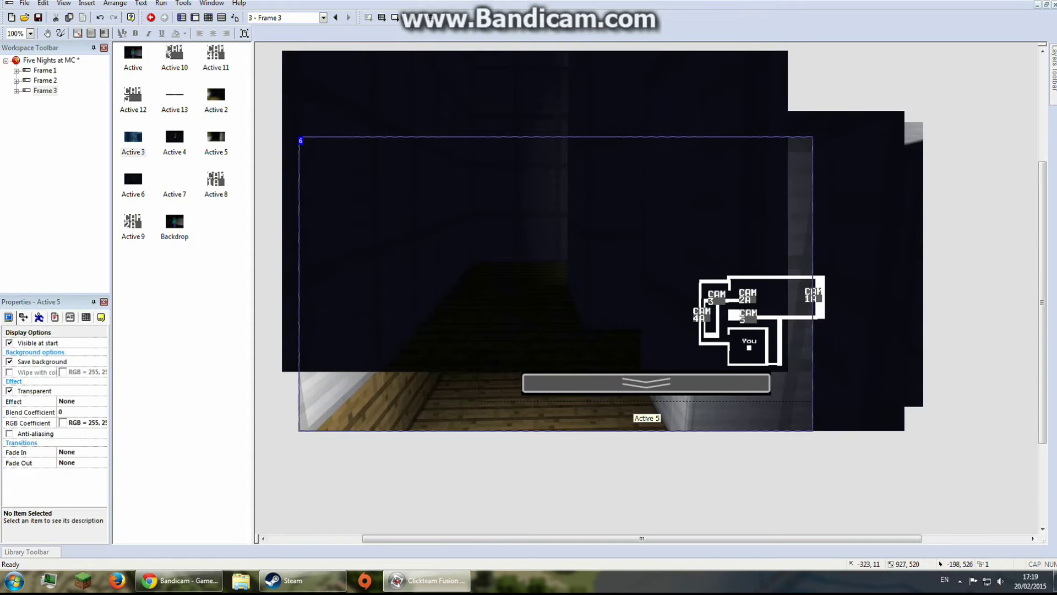
{"action": "left_click_drag", "start_coordinate": [424, 283], "coordinate": [437, 368]}
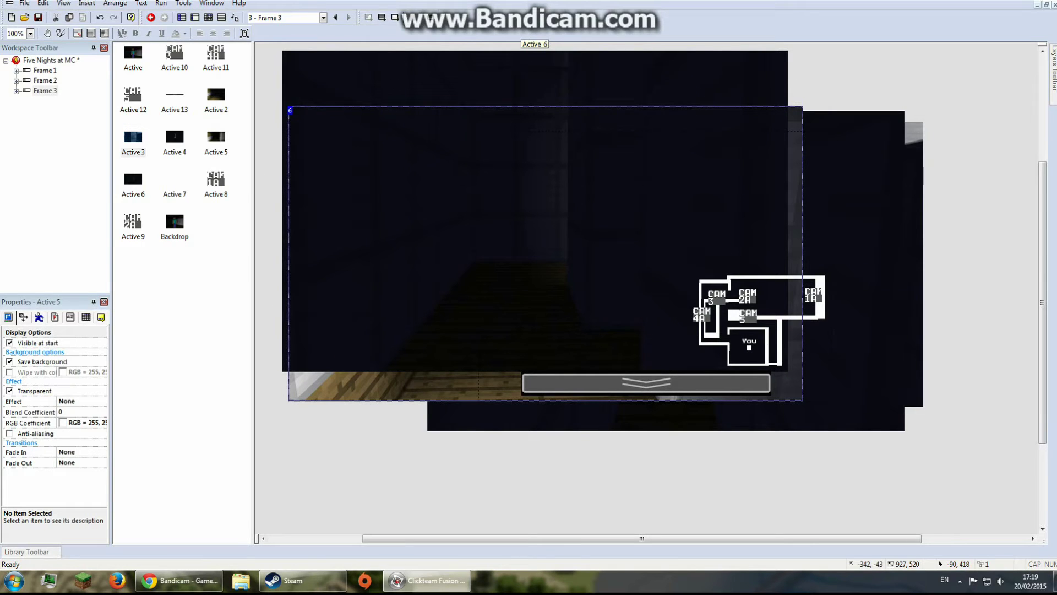
{"action": "left_click_drag", "start_coordinate": [728, 414], "coordinate": [570, 445]}
{"action": "left_click_drag", "start_coordinate": [807, 381], "coordinate": [868, 489]}
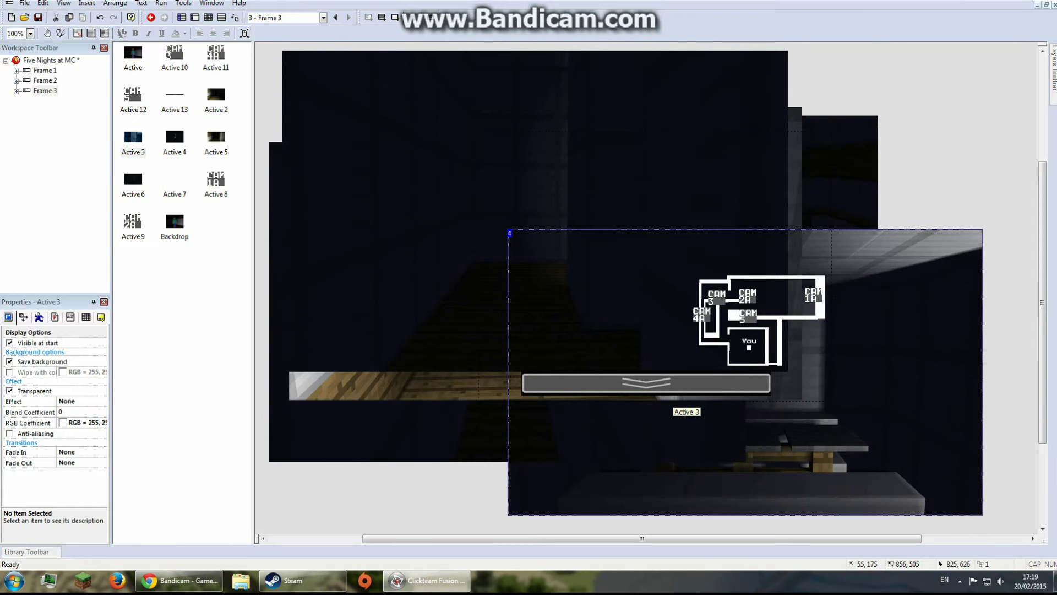
{"action": "left_click_drag", "start_coordinate": [849, 218], "coordinate": [922, 190]}
{"action": "key", "text": "Tab"}
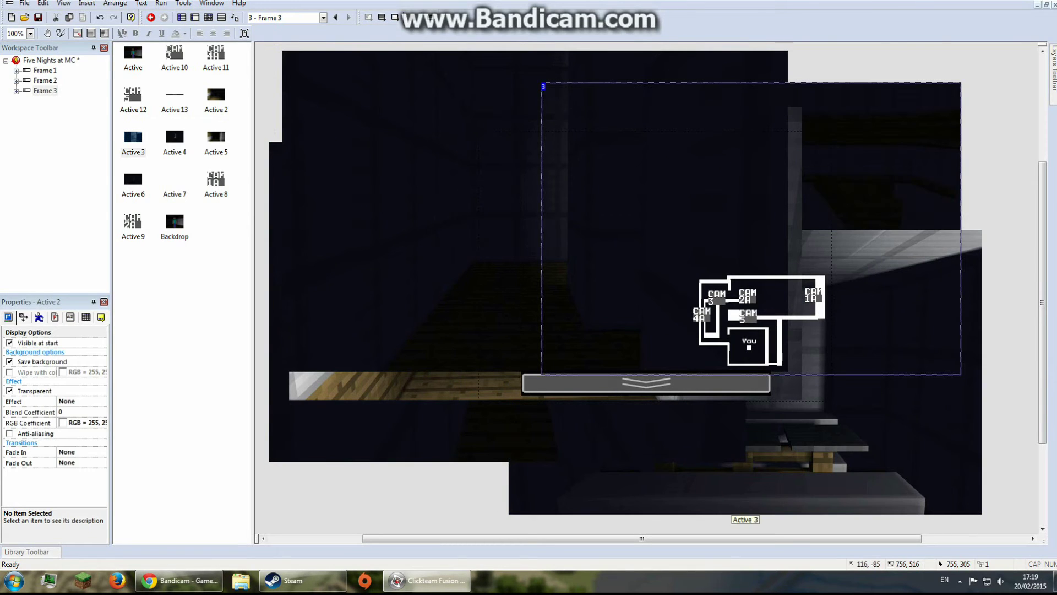
Restack the camera images over Frame 3, placing Active 2 at about -70, -23, Active 3 at -65, -14 and Active 5 at -15, -20
{"action": "key", "text": "Tab"}
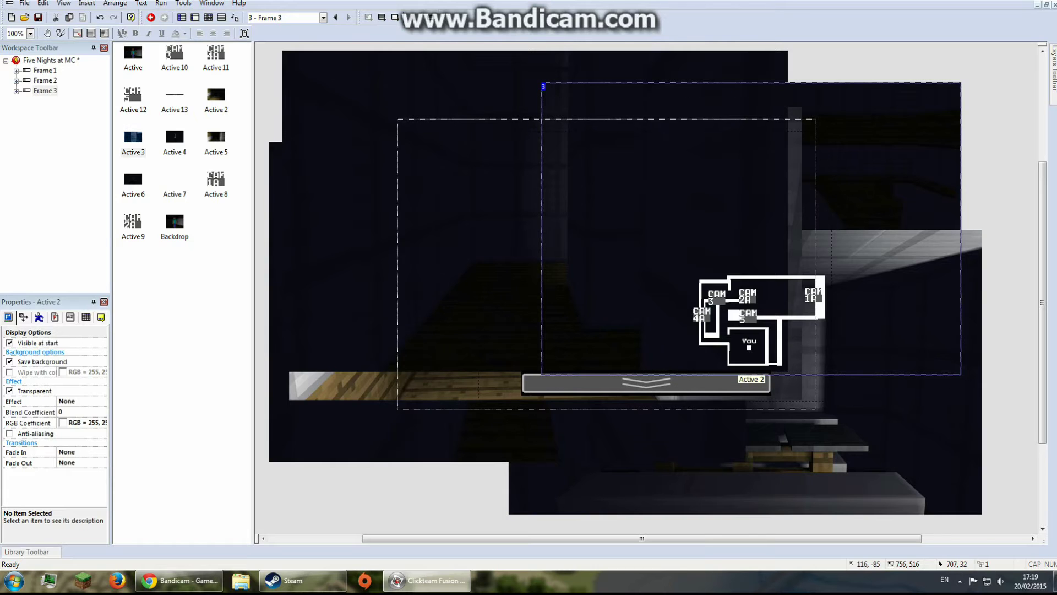
{"action": "left_click_drag", "start_coordinate": [766, 182], "coordinate": [766, 184]}
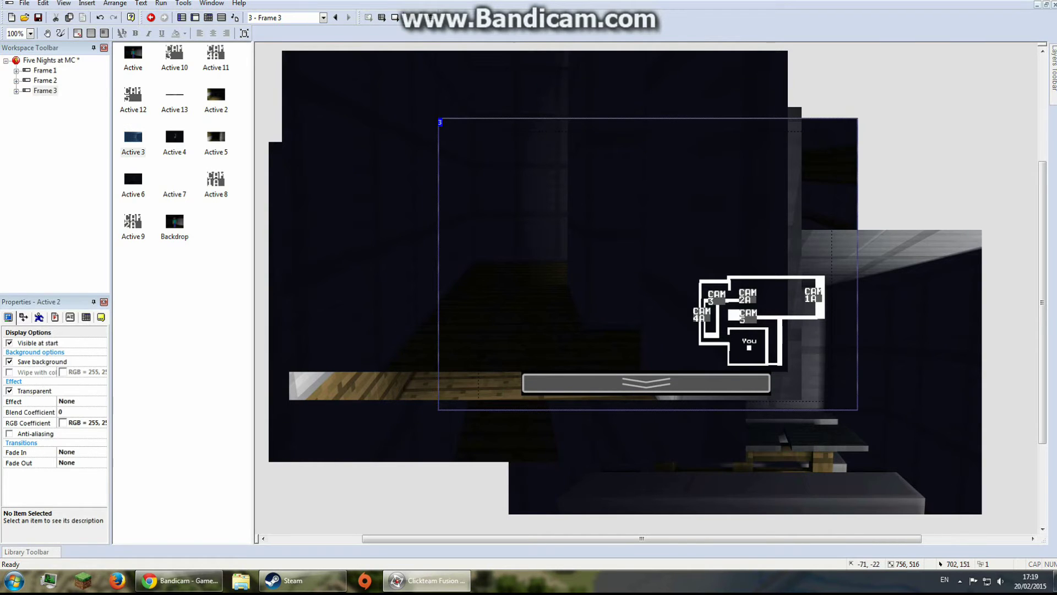
{"action": "key", "text": "Tab"}
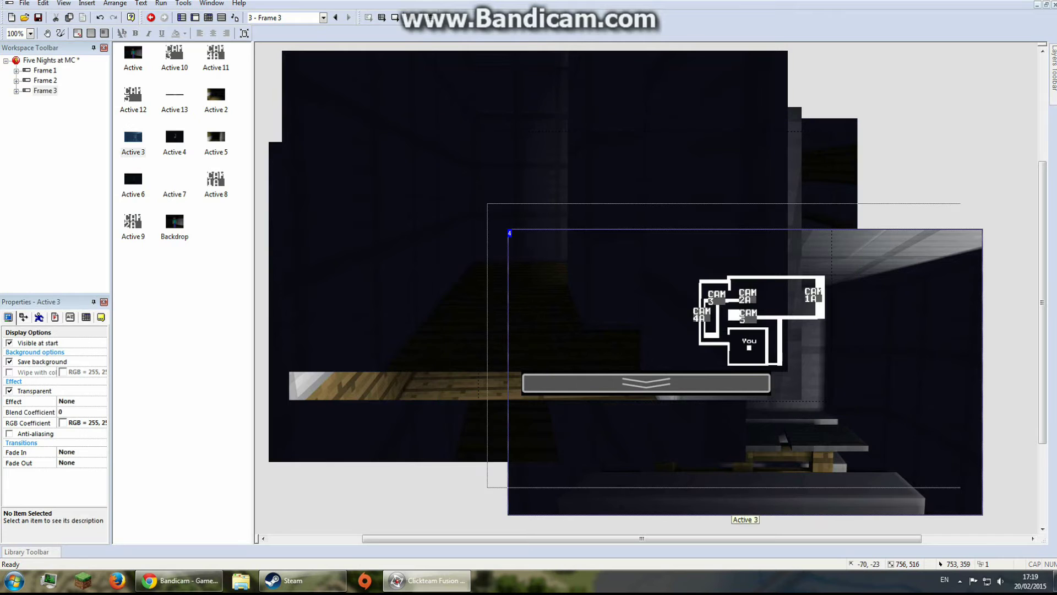
{"action": "left_click_drag", "start_coordinate": [795, 220], "coordinate": [827, 223]}
{"action": "key", "text": "Tab"}
{"action": "key", "text": "Tab"}
{"action": "key", "text": "Tab"}
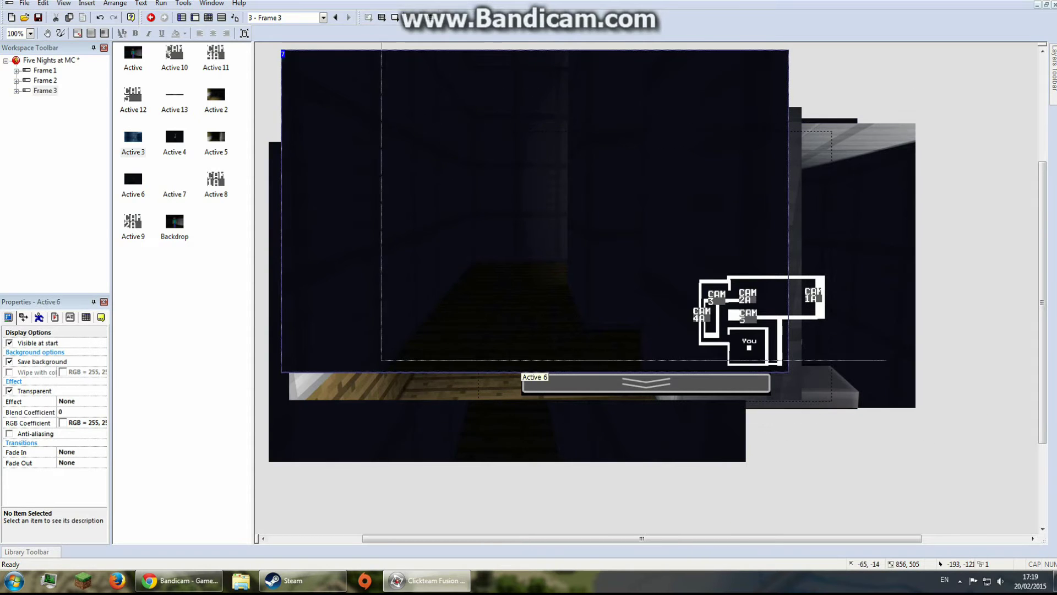
{"action": "left_click_drag", "start_coordinate": [537, 113], "coordinate": [542, 116]}
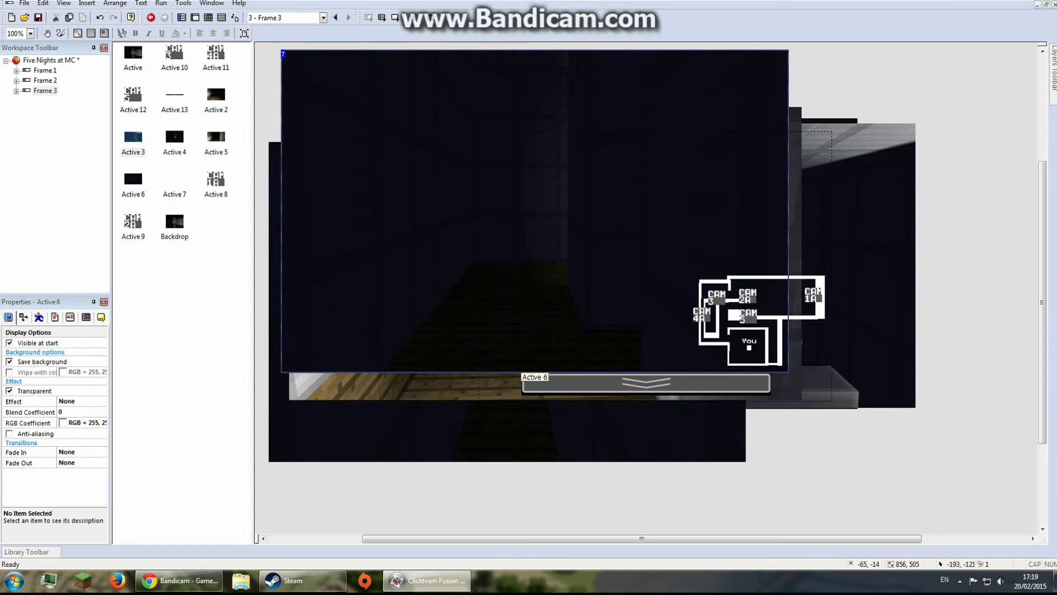
{"action": "left_click_drag", "start_coordinate": [380, 435], "coordinate": [532, 400]}
{"action": "left_click_drag", "start_coordinate": [400, 213], "coordinate": [581, 224]}
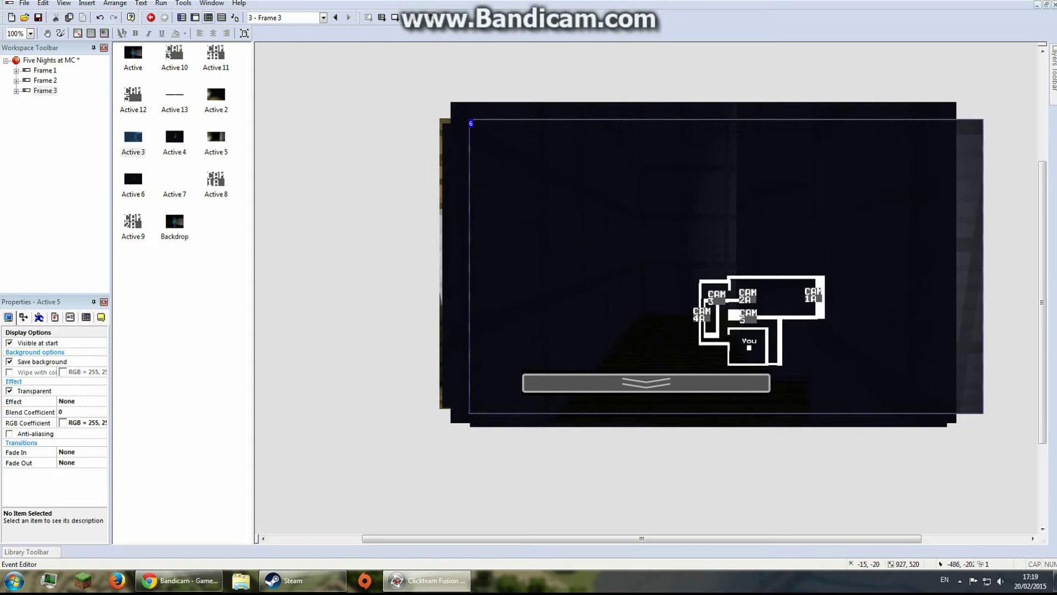
Open the event editor for Frame 3 and inspect the click zone in the condition of event 3
{"action": "left_click", "coordinate": [208, 18]}
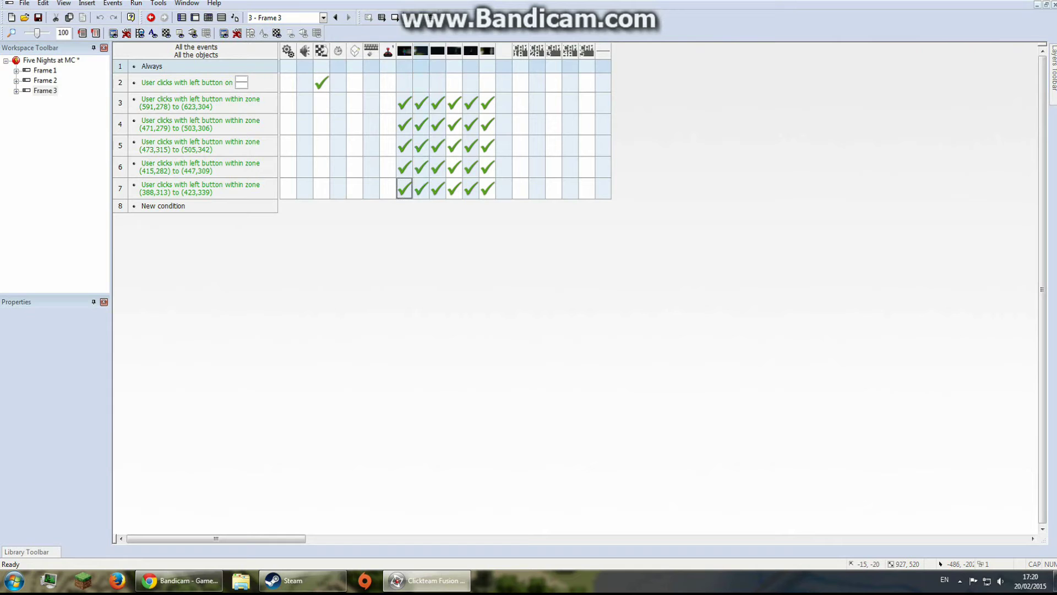
{"action": "right_click", "coordinate": [209, 103]}
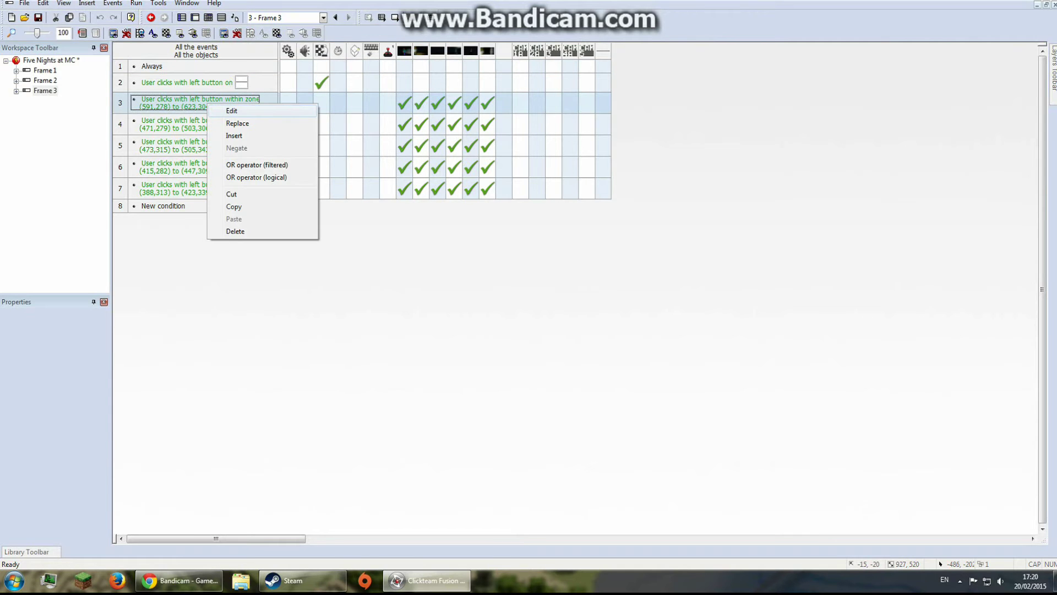
{"action": "left_click", "coordinate": [231, 109]}
{"action": "left_click", "coordinate": [210, 212]}
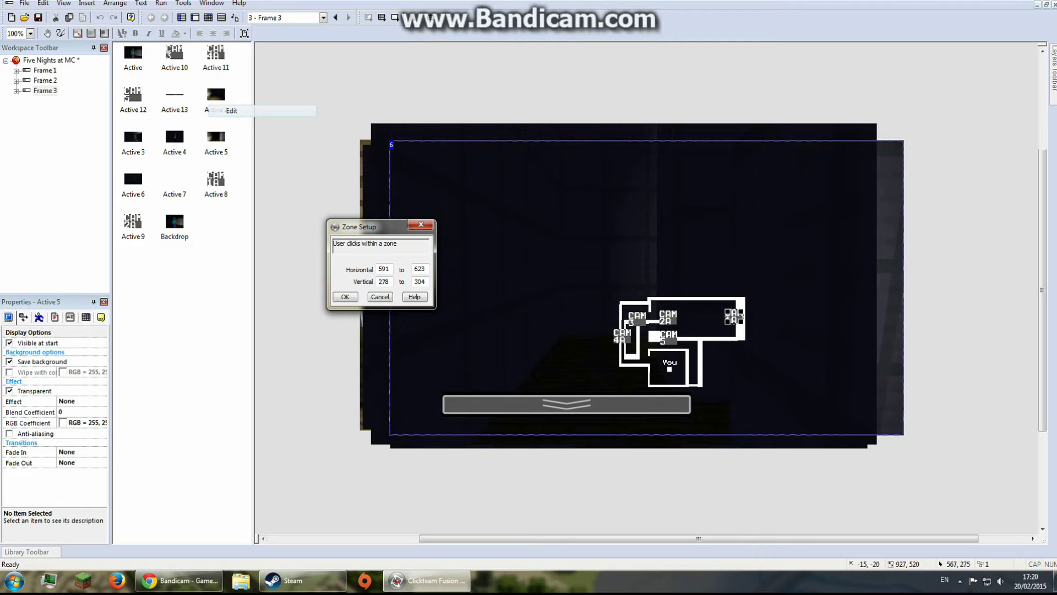
{"action": "key", "text": "Return"}
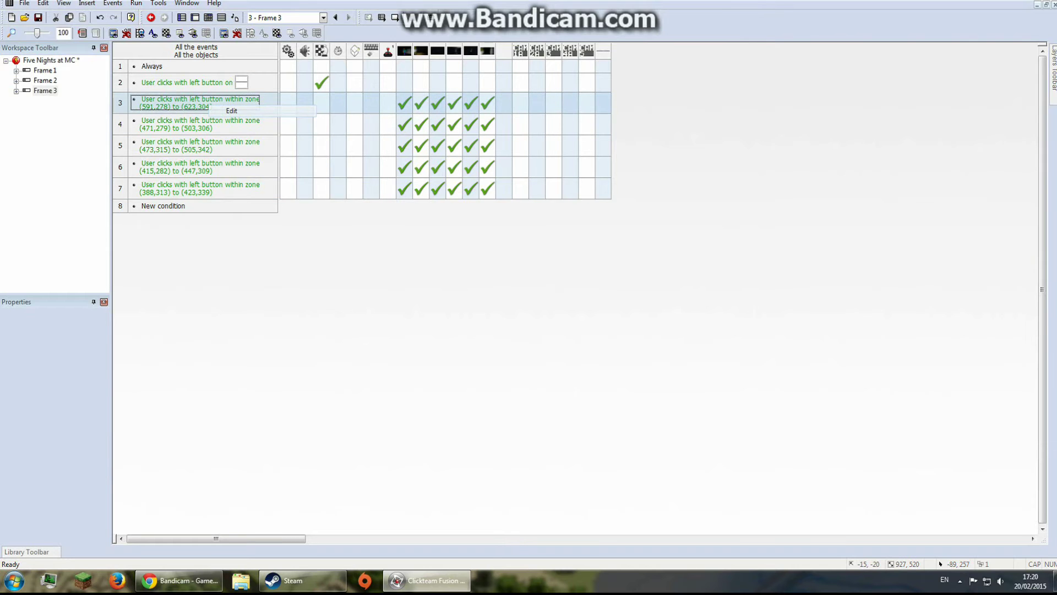
Recheck the mouse button, click type and CAM 1A zone set in event 3's condition, keeping its settings
{"action": "right_click", "coordinate": [207, 107]}
{"action": "left_click", "coordinate": [231, 110]}
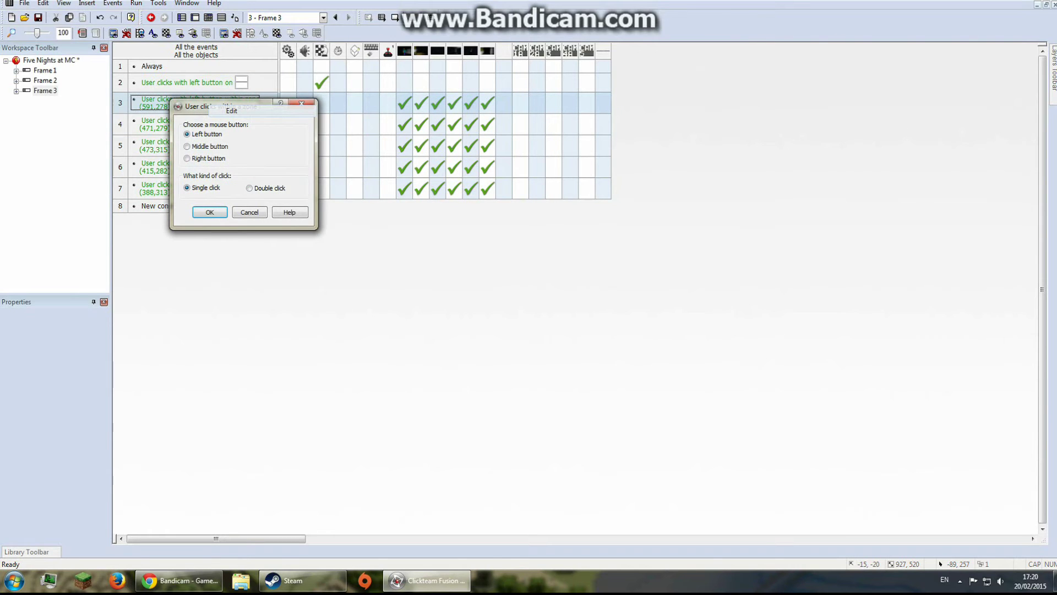
{"action": "left_click", "coordinate": [210, 212]}
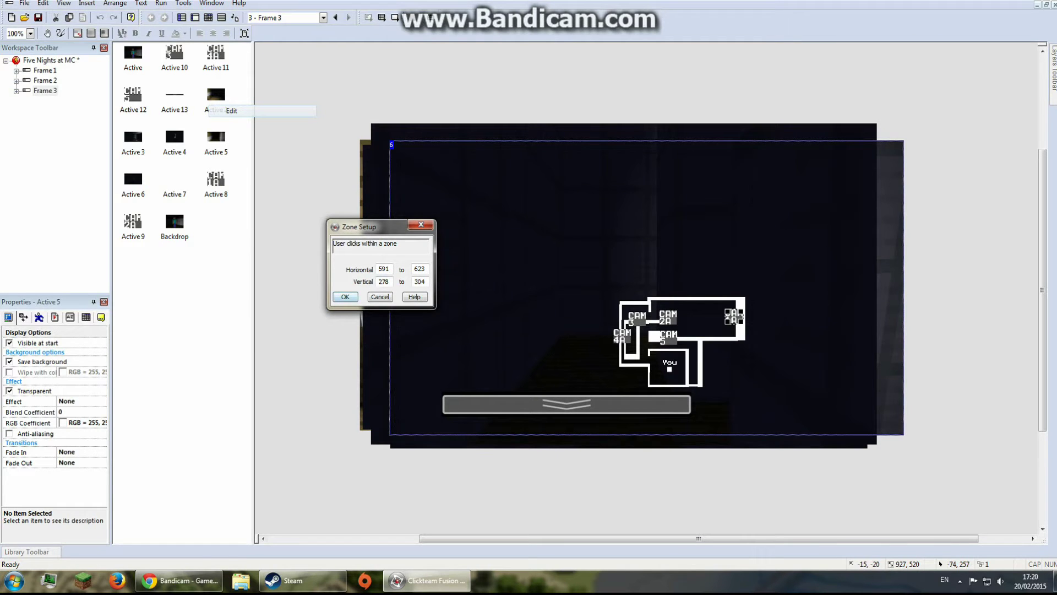
{"action": "key", "text": "Return"}
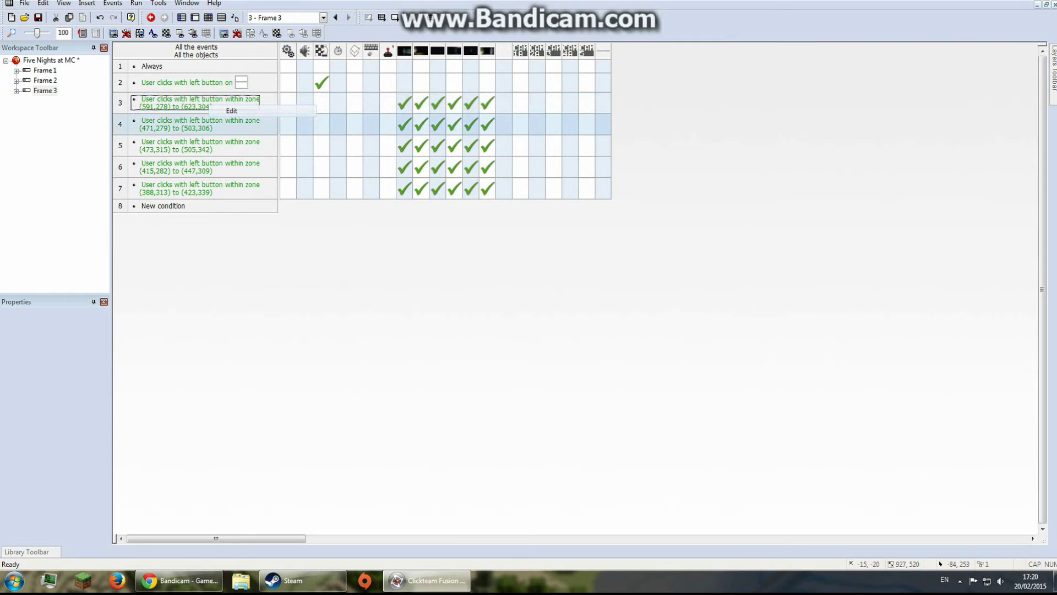
{"action": "left_click", "coordinate": [198, 103]}
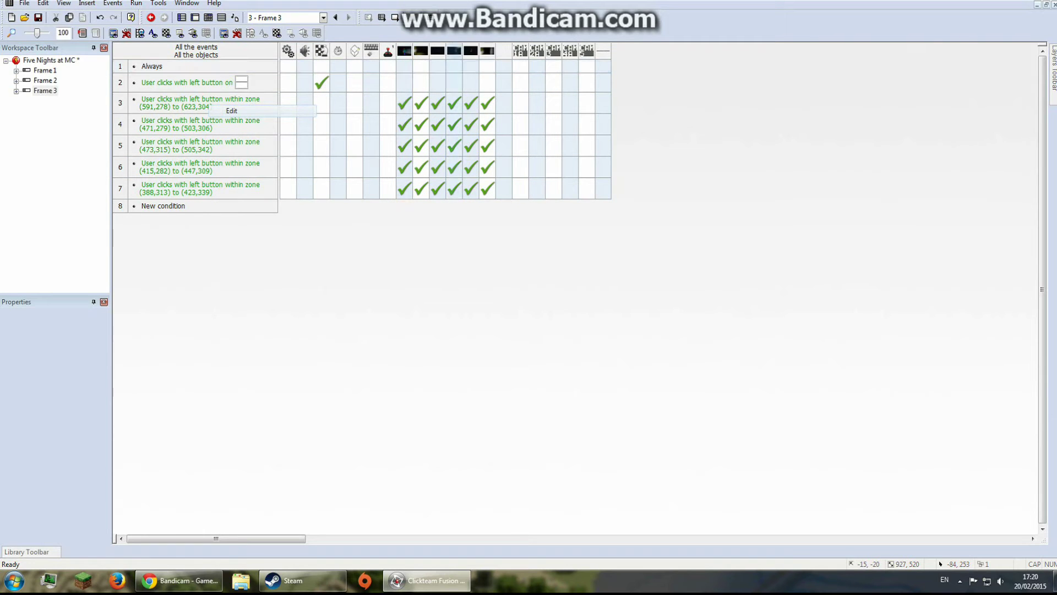
{"action": "left_click", "coordinate": [198, 103]}
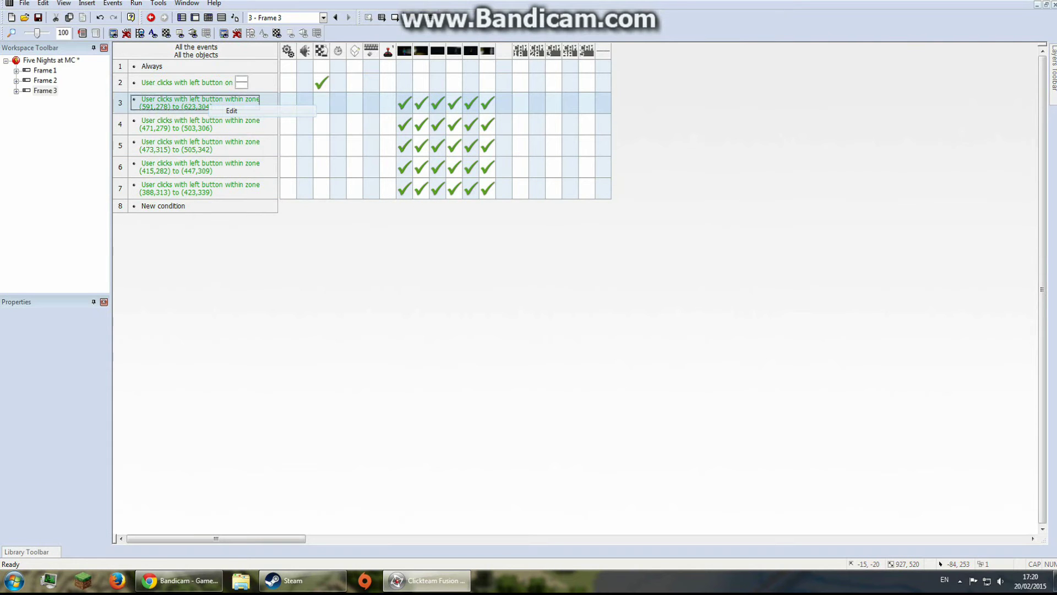
{"action": "right_click", "coordinate": [174, 101]}
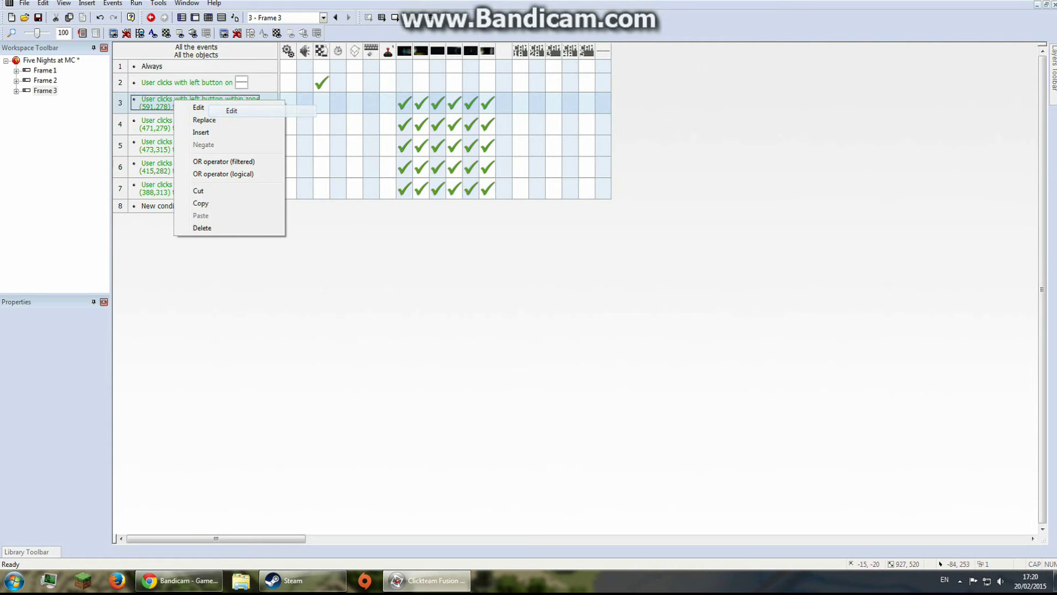
{"action": "key", "text": "Escape"}
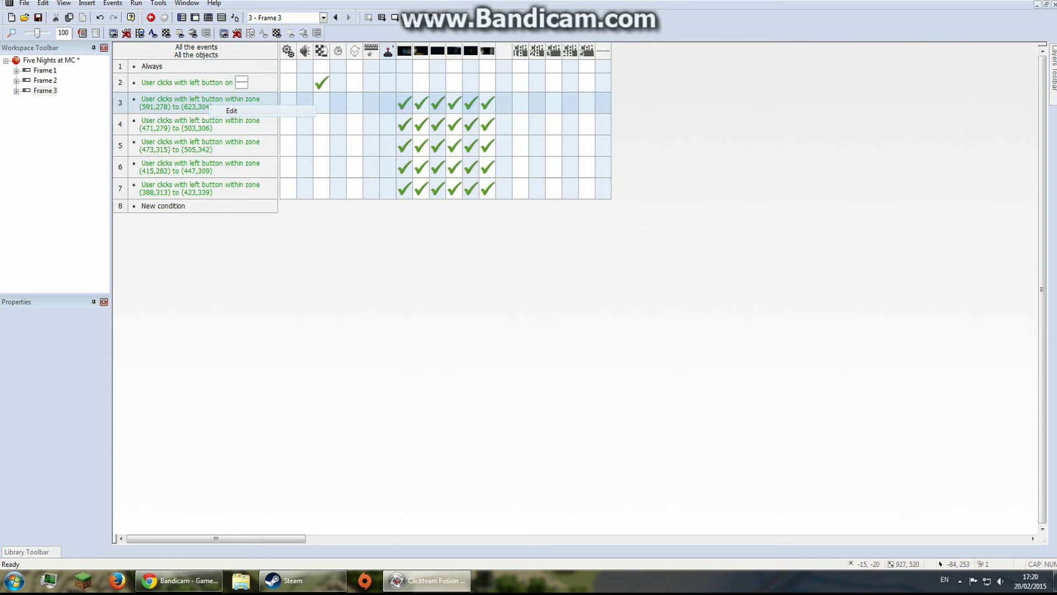
{"action": "right_click", "coordinate": [388, 104]}
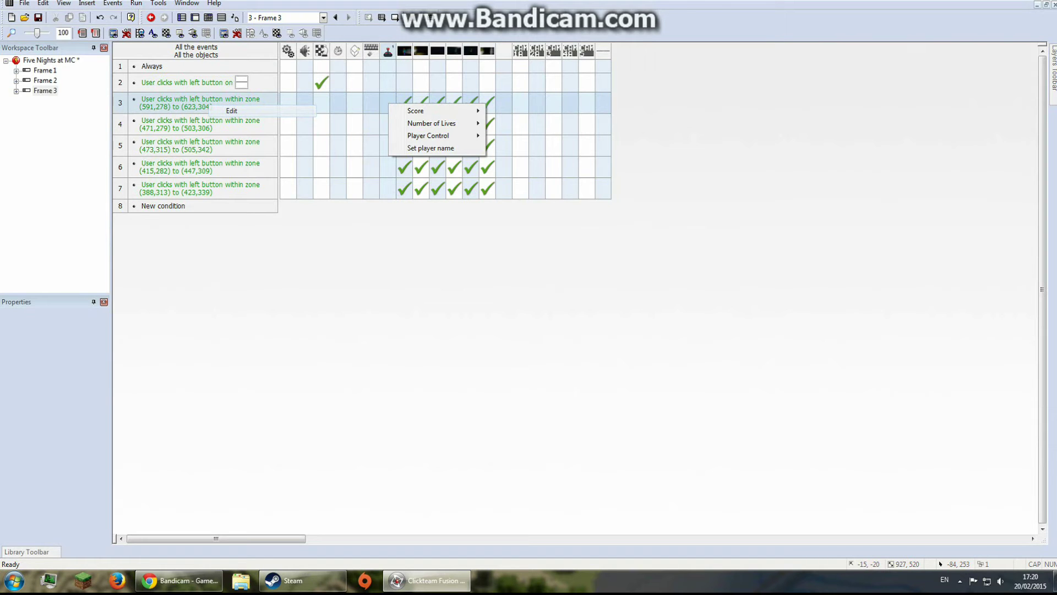
{"action": "right_click", "coordinate": [521, 103]}
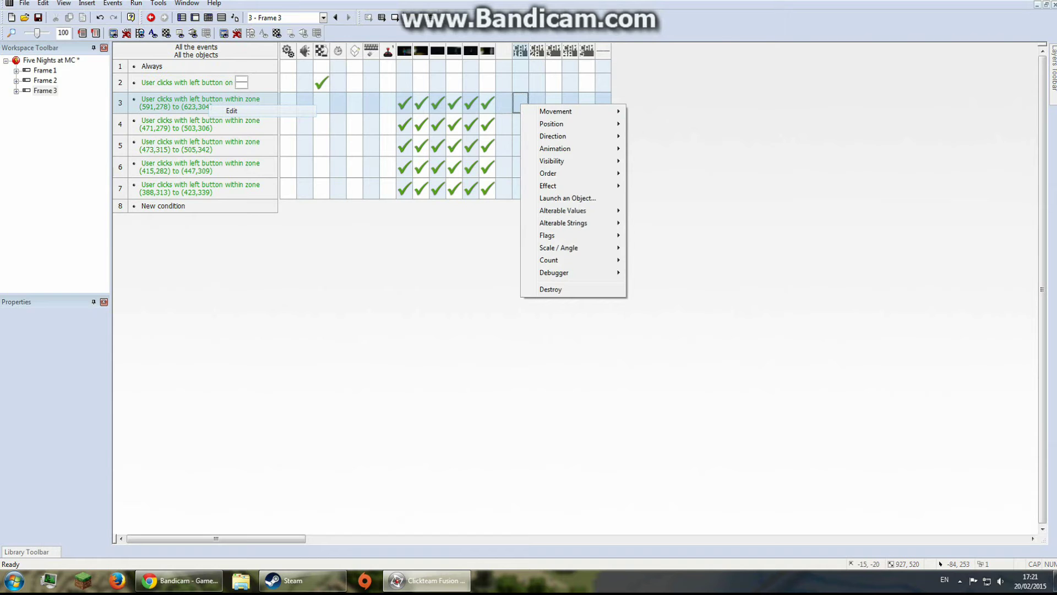
Review the click type and zone coordinates of event 3's condition once more, accepting them as they are
{"action": "left_click", "coordinate": [220, 104]}
{"action": "right_click", "coordinate": [212, 105]}
{"action": "left_click", "coordinate": [231, 109]}
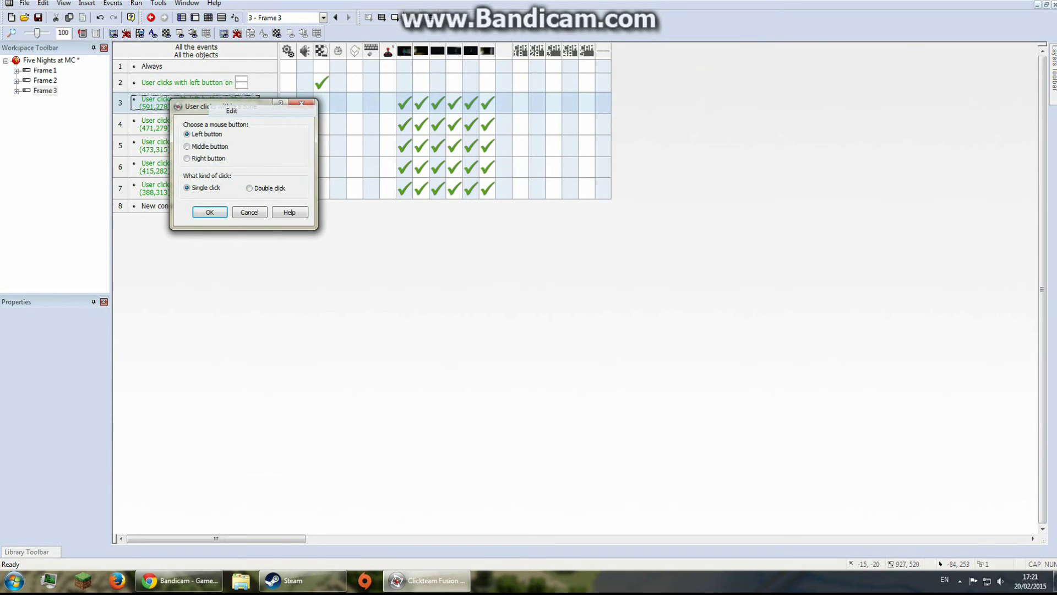
{"action": "left_click", "coordinate": [210, 212]}
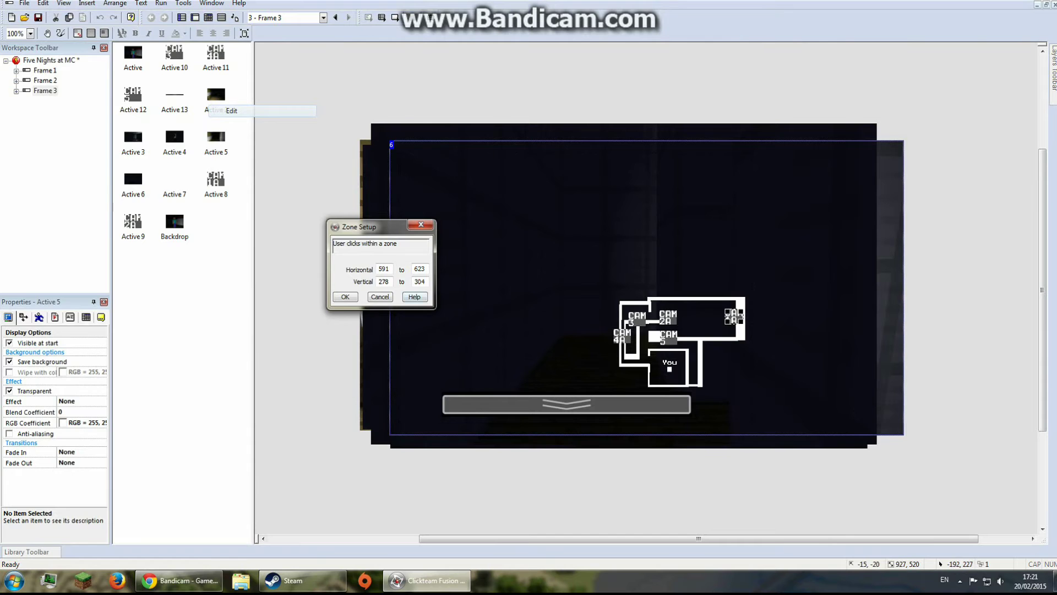
{"action": "key", "text": "Return"}
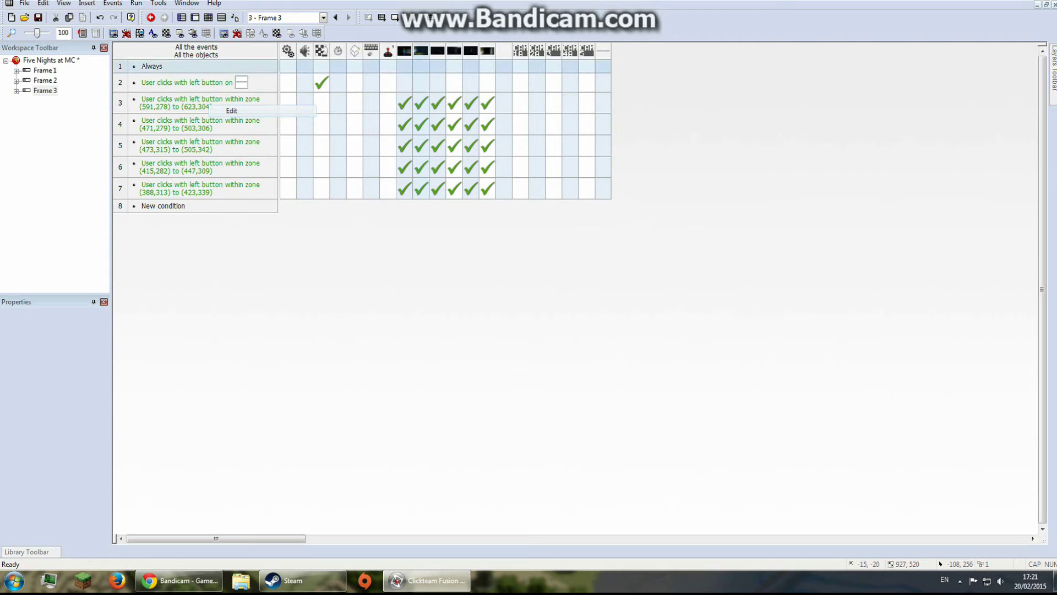
View the visibility actions available for the first camera image in event 3
{"action": "right_click", "coordinate": [403, 105]}
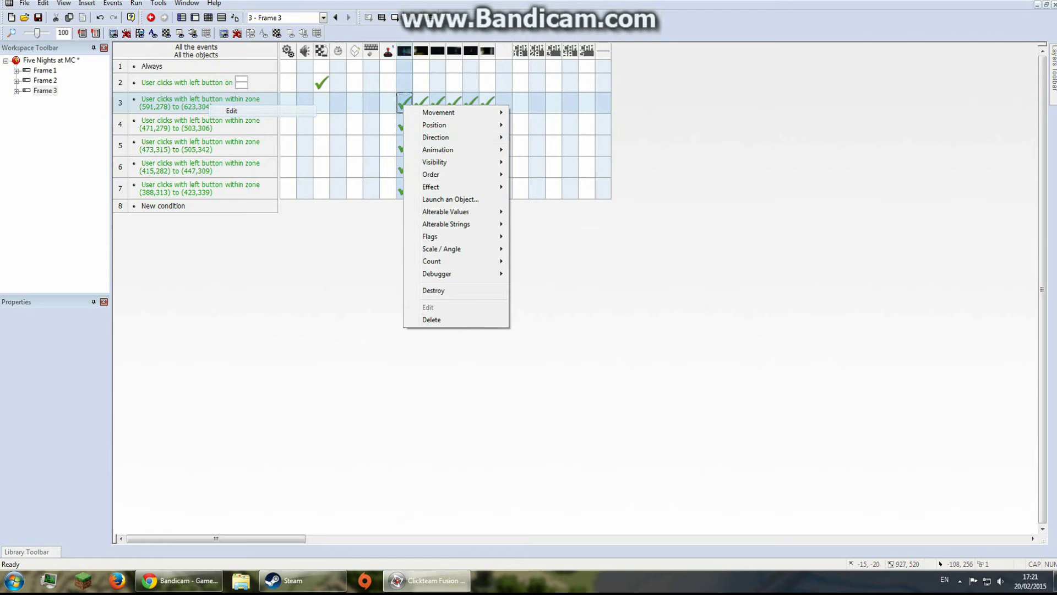
{"action": "mouse_move", "coordinate": [440, 162]}
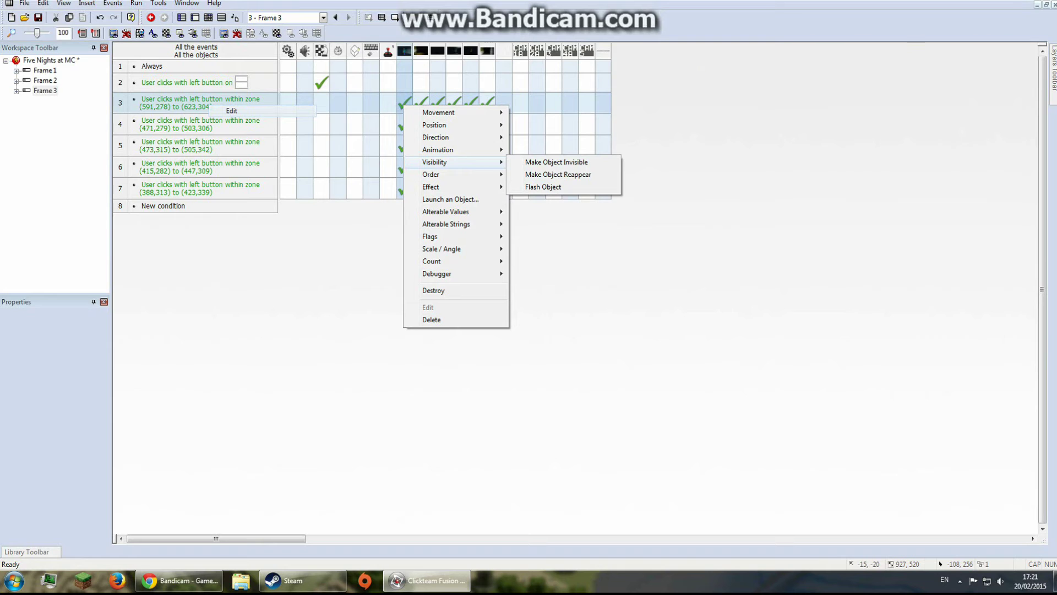
{"action": "key", "text": "Escape"}
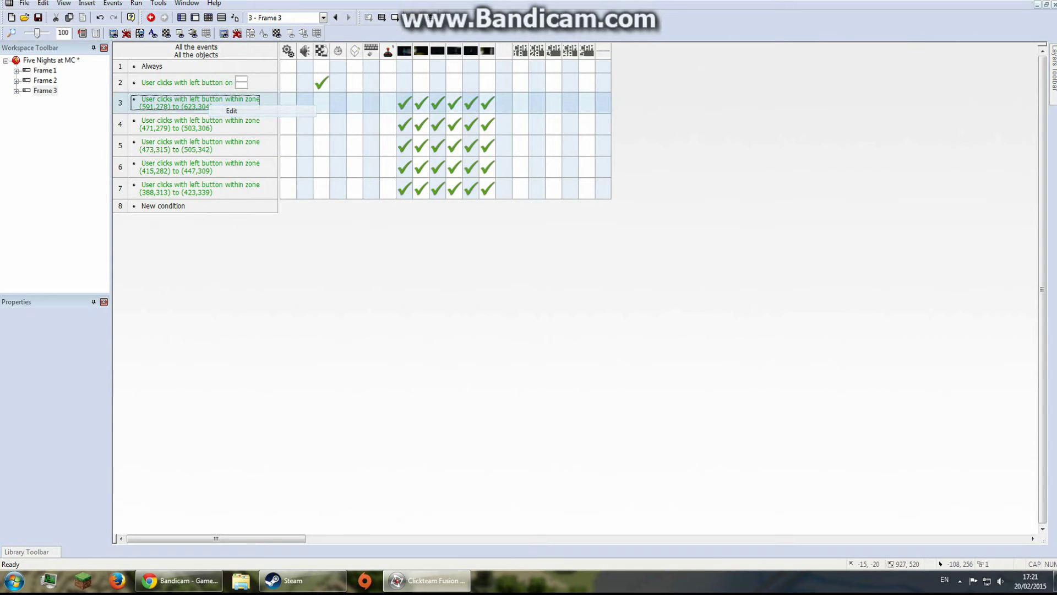
Go through event 3's left-click condition again to show its zone around CAM 1A on the map
{"action": "right_click", "coordinate": [215, 105]}
{"action": "left_click", "coordinate": [231, 110]}
{"action": "left_click", "coordinate": [210, 212]}
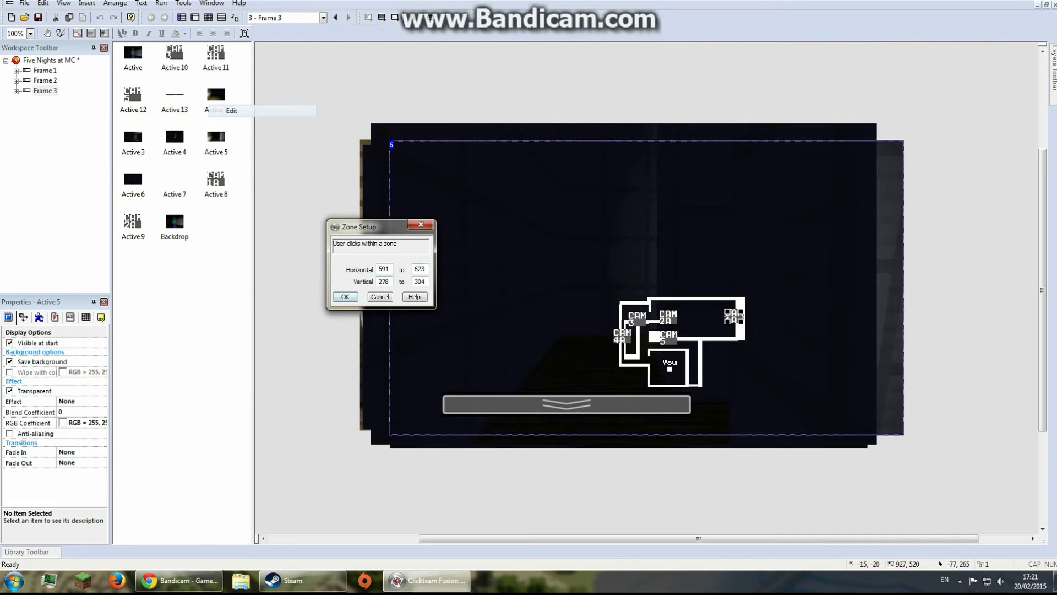
{"action": "key", "text": "Return"}
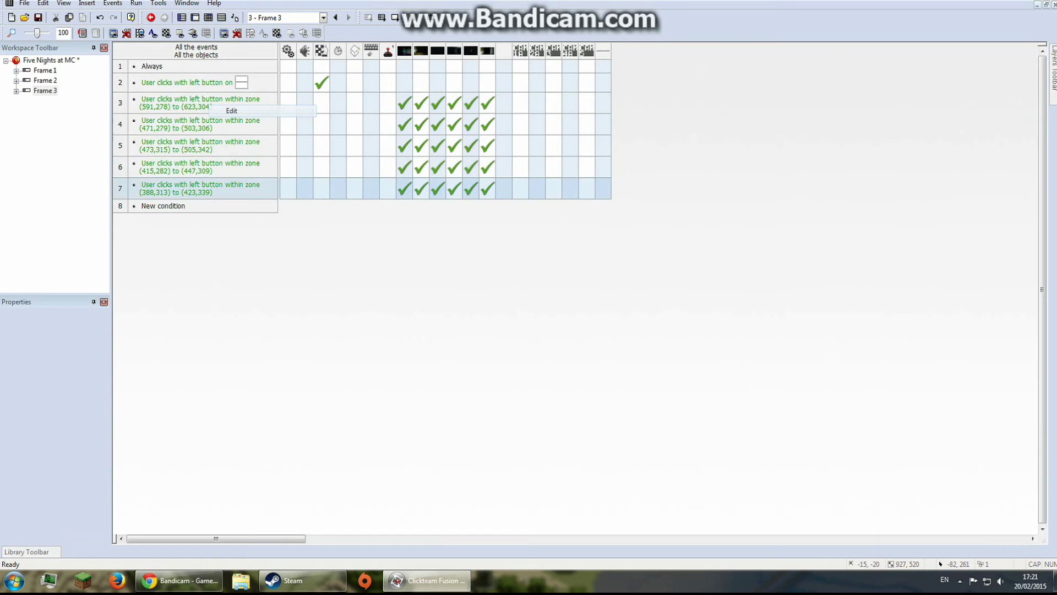
Identify the bar object Active 13 in Frame 3 that event 2's condition uses, and check that event's action
{"action": "left_click", "coordinate": [198, 103]}
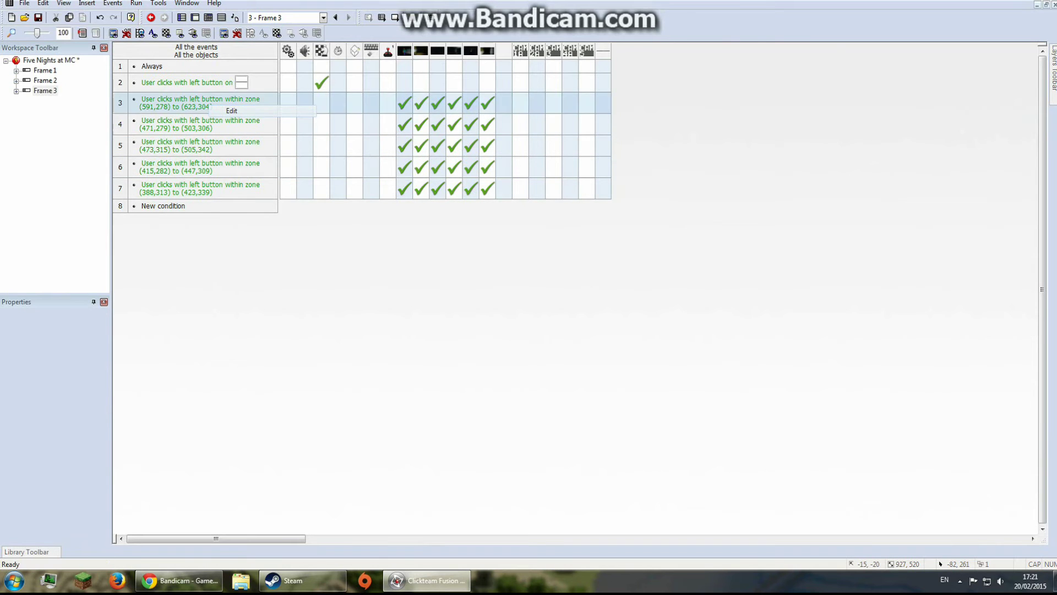
{"action": "left_click", "coordinate": [189, 82]}
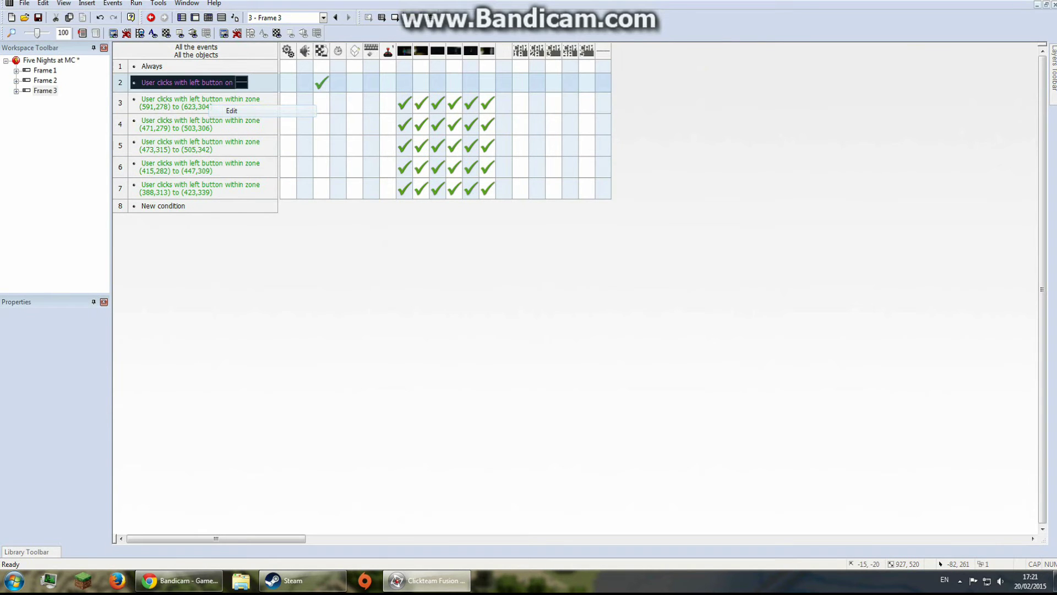
{"action": "double_click", "coordinate": [44, 90]}
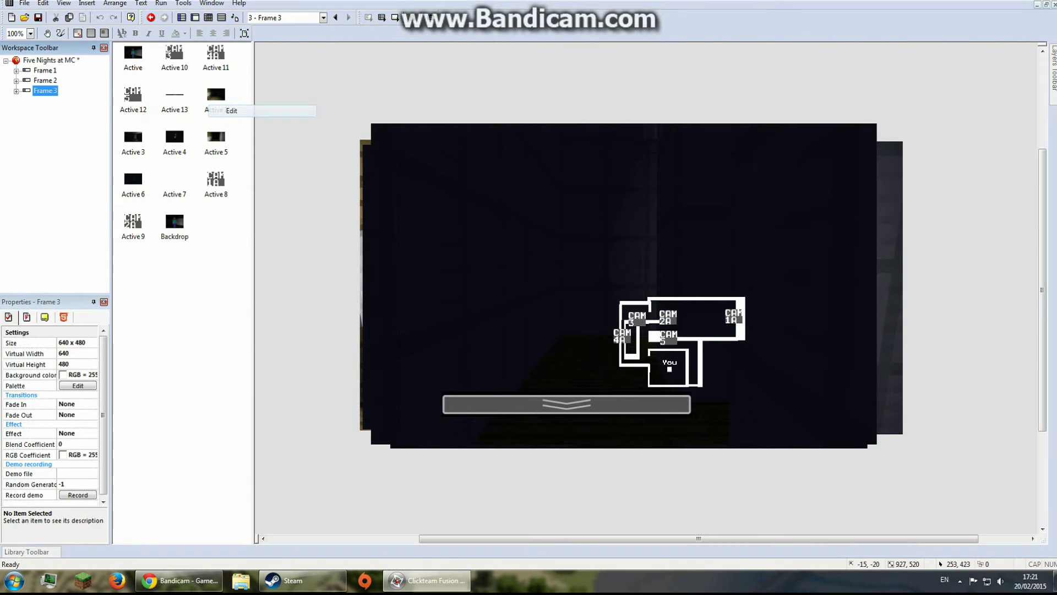
{"action": "left_click", "coordinate": [566, 404]}
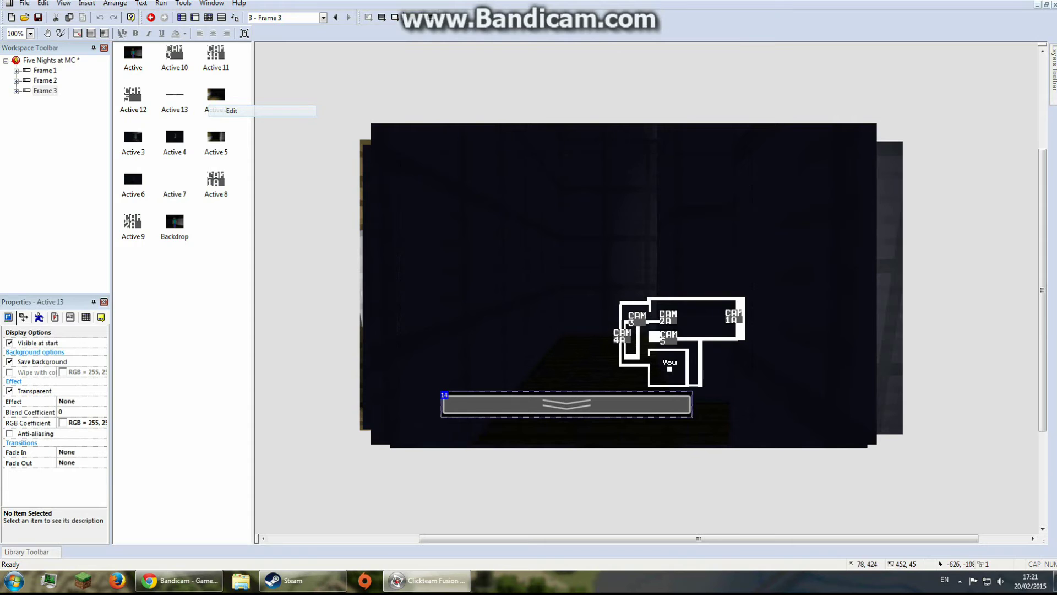
{"action": "key", "text": "ctrl+e"}
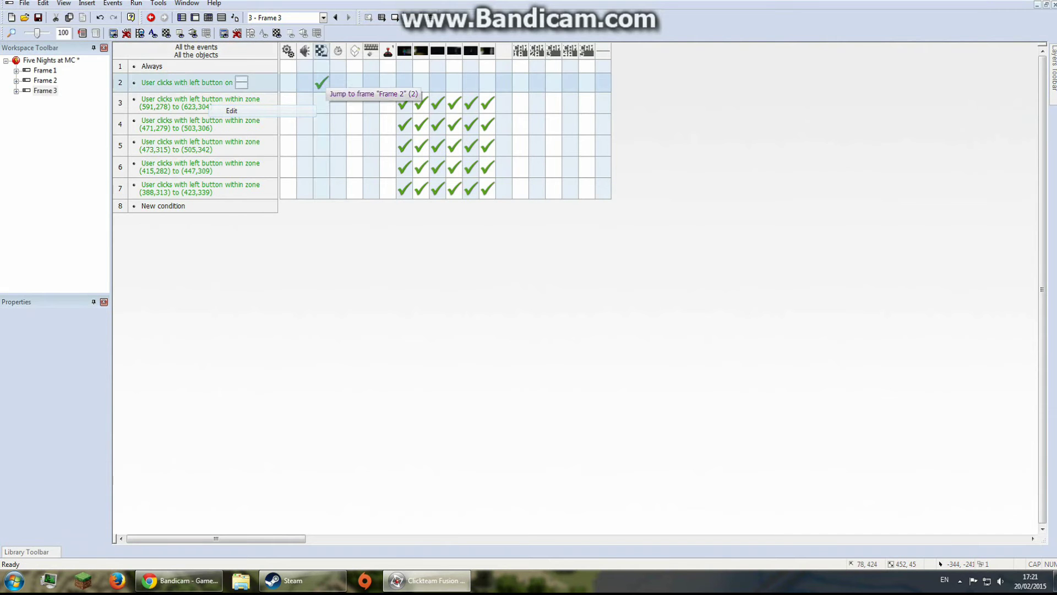
Open Frame 2, run the game and bring up the camera view from the office
{"action": "double_click", "coordinate": [45, 81]}
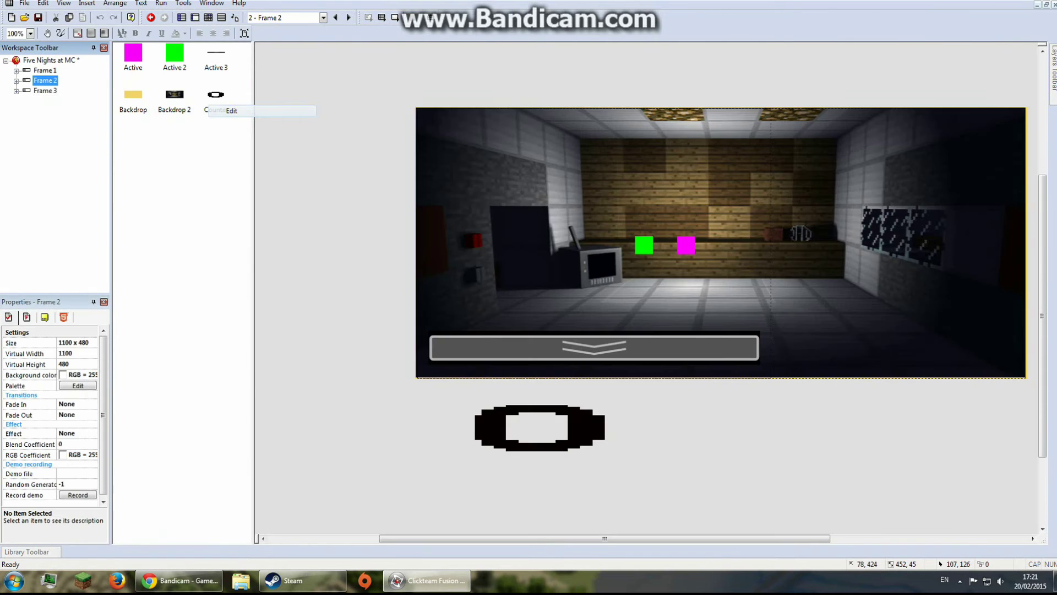
{"action": "left_click", "coordinate": [382, 17]}
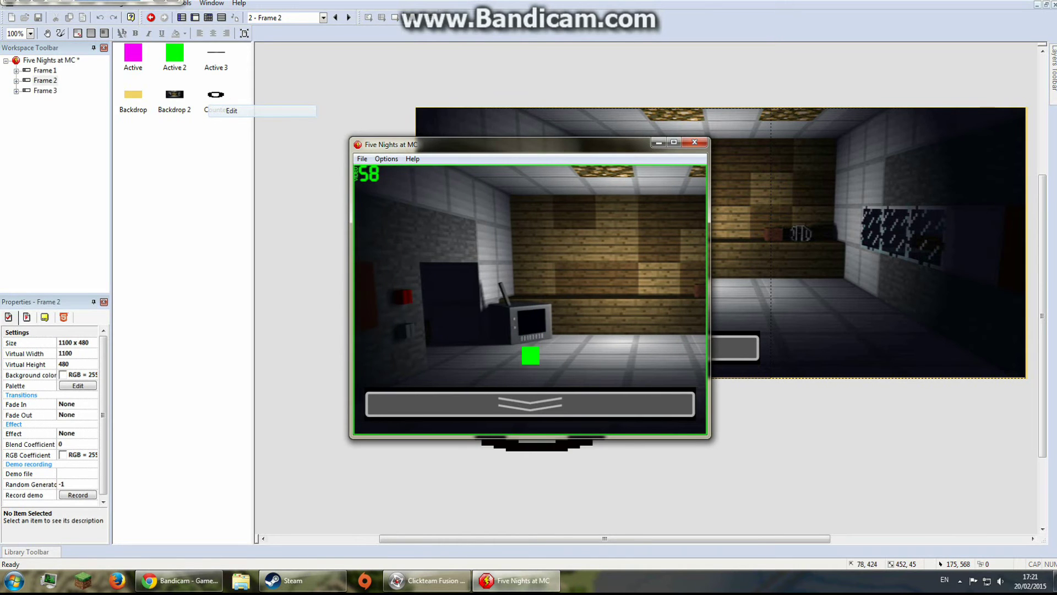
{"action": "mouse_move", "coordinate": [525, 403]}
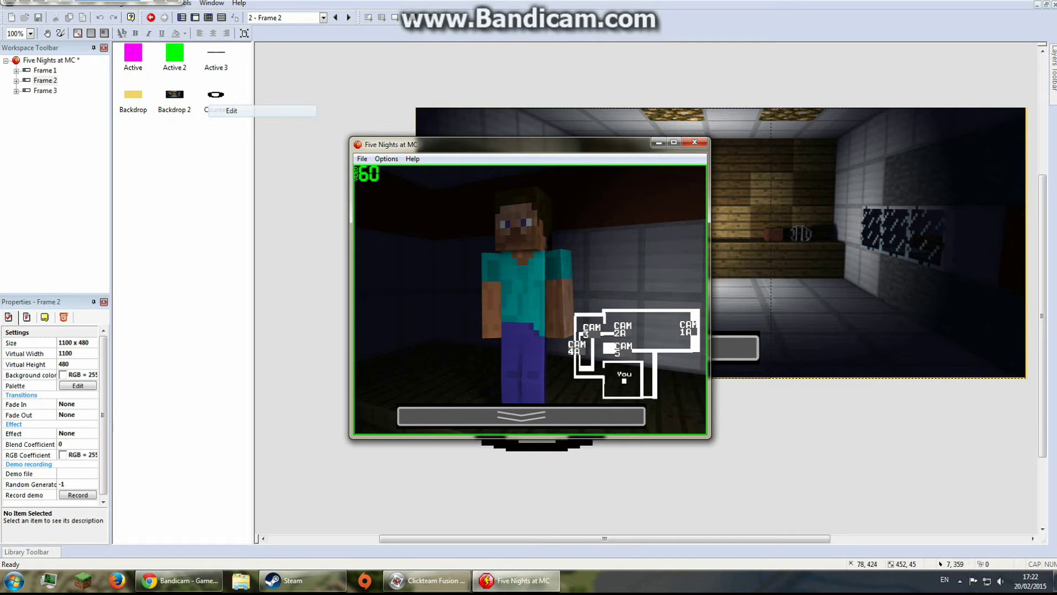
Test the cameras 2A, 1A, 5, 3 and 4A in the running game, return to the office and close the game
{"action": "left_click", "coordinate": [623, 329]}
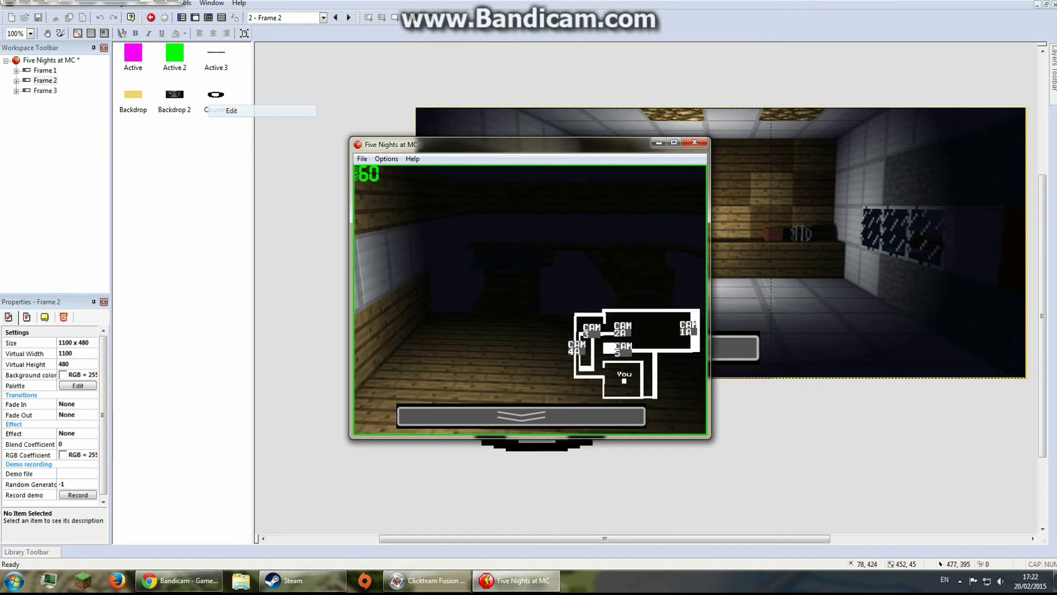
{"action": "left_click", "coordinate": [686, 329]}
{"action": "left_click", "coordinate": [622, 332]}
{"action": "left_click", "coordinate": [620, 344]}
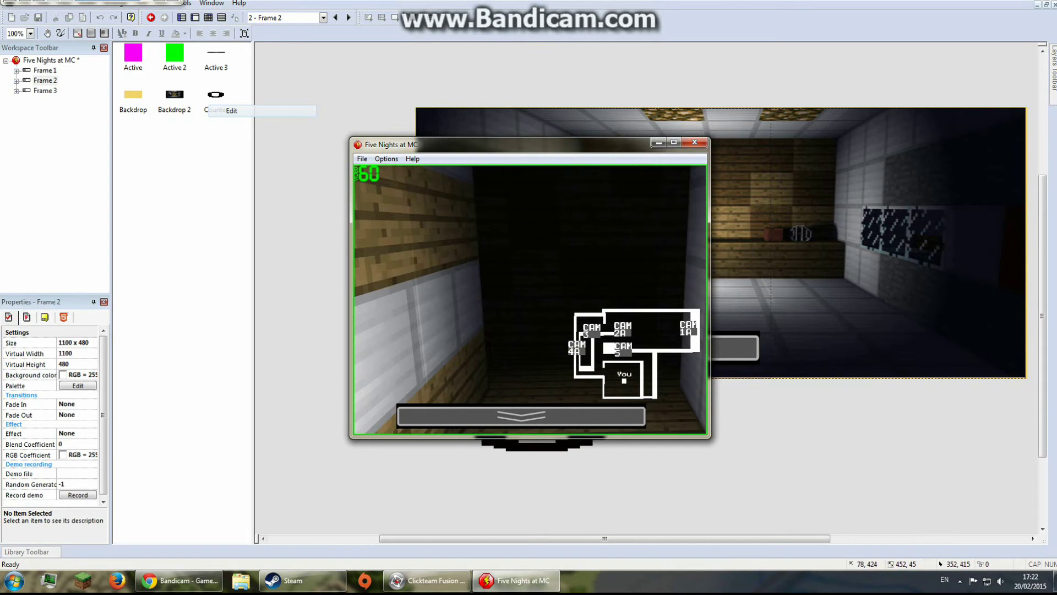
{"action": "left_click", "coordinate": [592, 330]}
{"action": "left_click", "coordinate": [577, 347]}
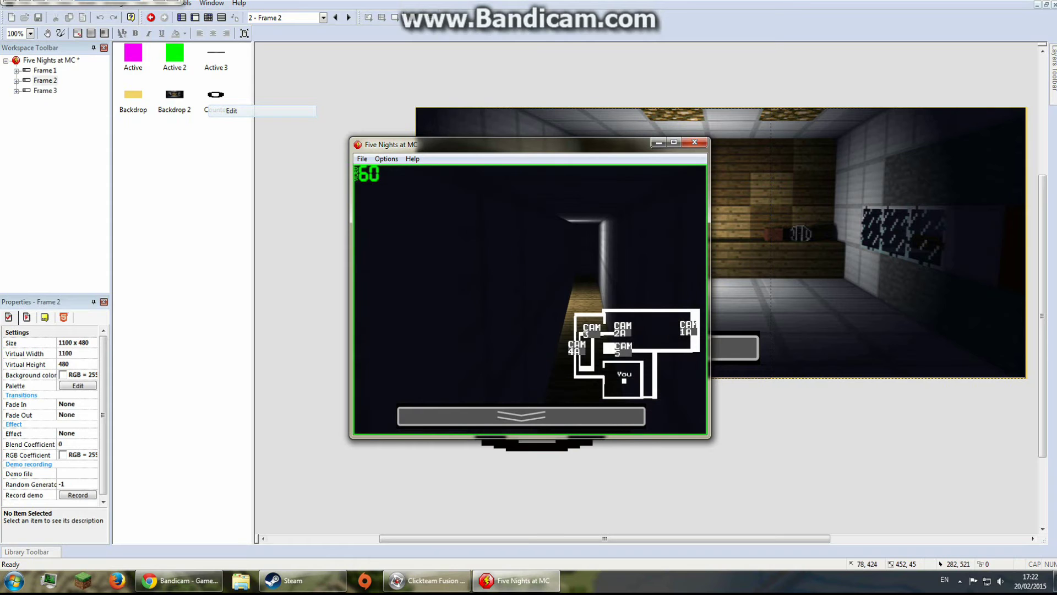
{"action": "mouse_move", "coordinate": [472, 421]}
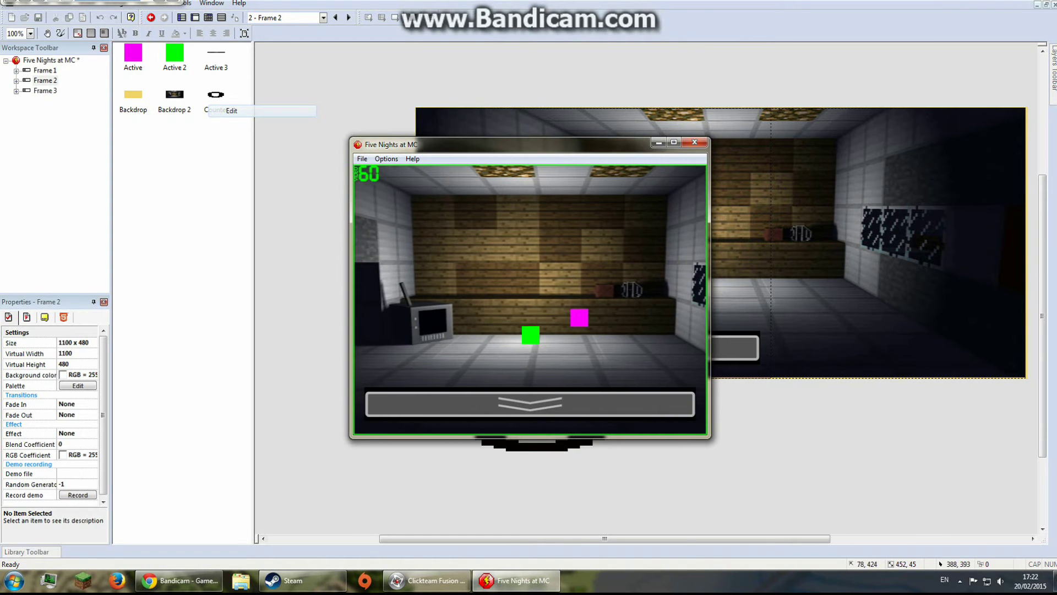
{"action": "left_click", "coordinate": [695, 142]}
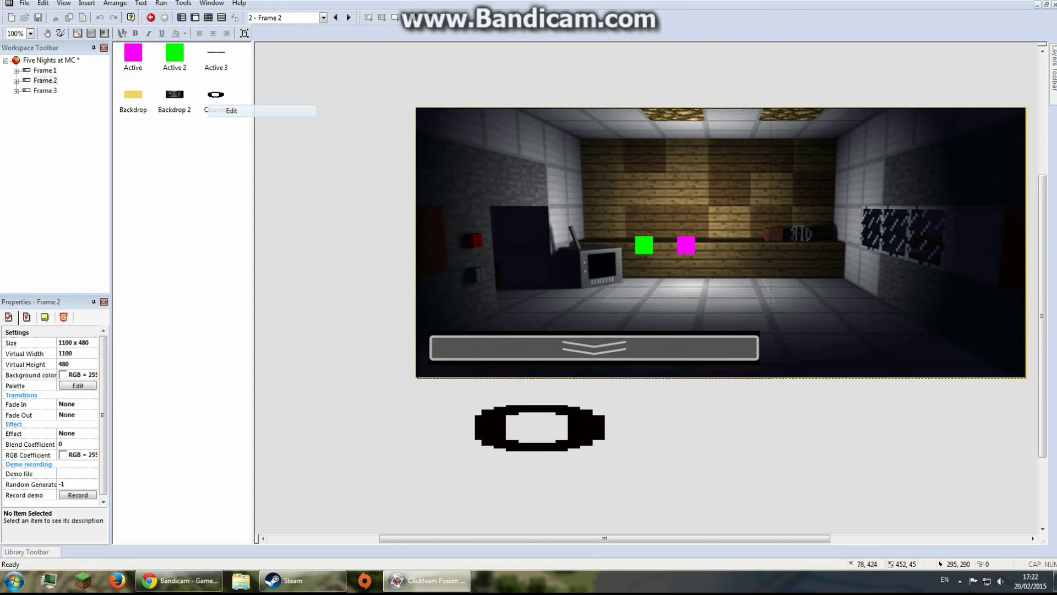
Place the Counter, resized to about 119 by 89, at about 464, 26 over the office and test it in a new game
{"action": "scroll", "coordinate": [720, 242], "scroll_direction": "up", "scroll_amount": 3}
{"action": "scroll", "coordinate": [720, 243], "scroll_direction": "down", "scroll_amount": 4}
{"action": "left_click", "coordinate": [216, 94]}
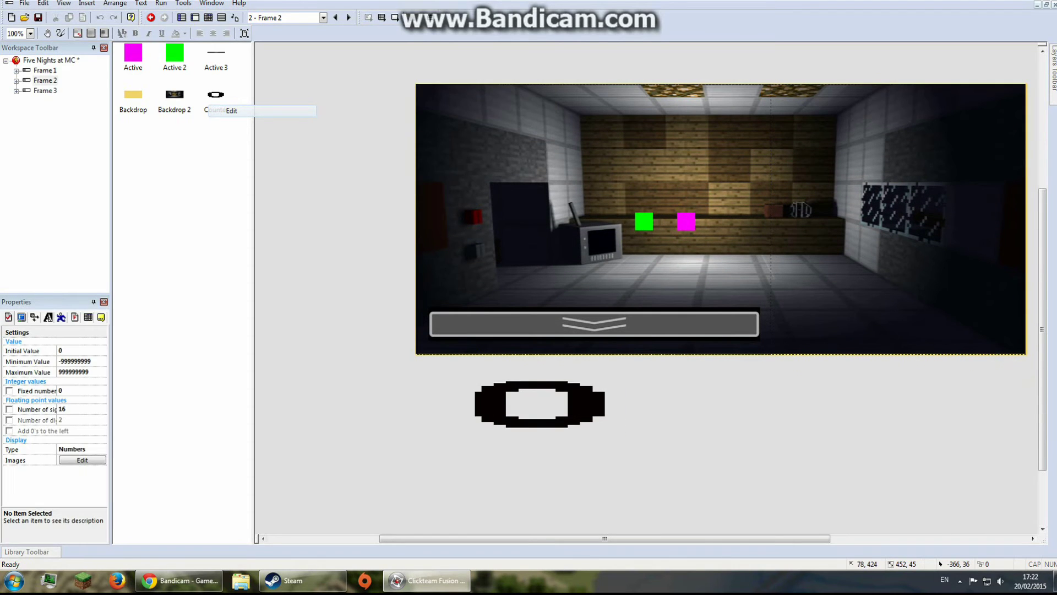
{"action": "left_click_drag", "start_coordinate": [536, 427], "coordinate": [588, 431]}
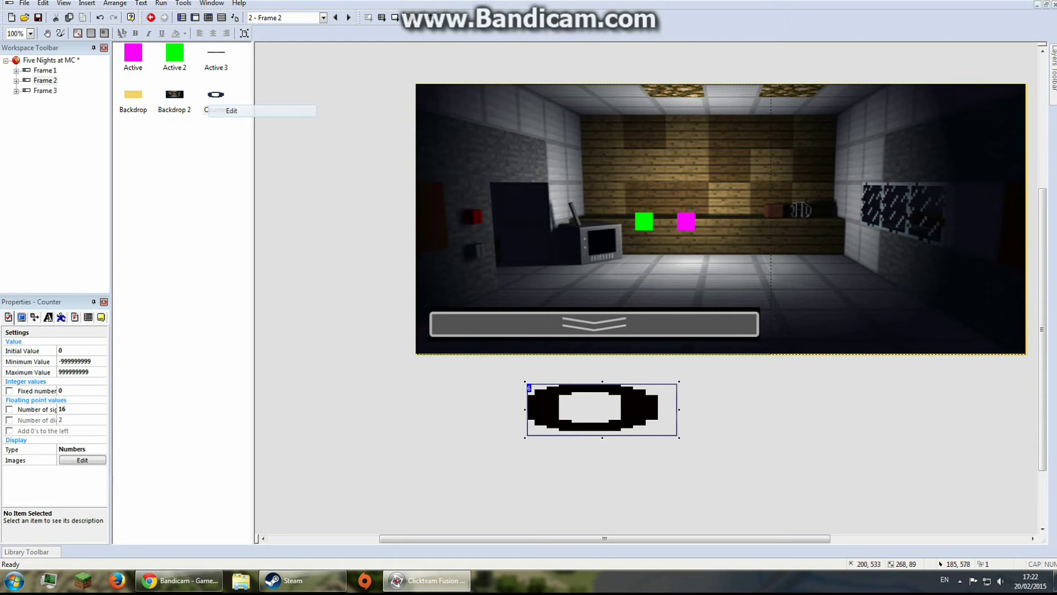
{"action": "left_click_drag", "start_coordinate": [526, 409], "coordinate": [723, 159]}
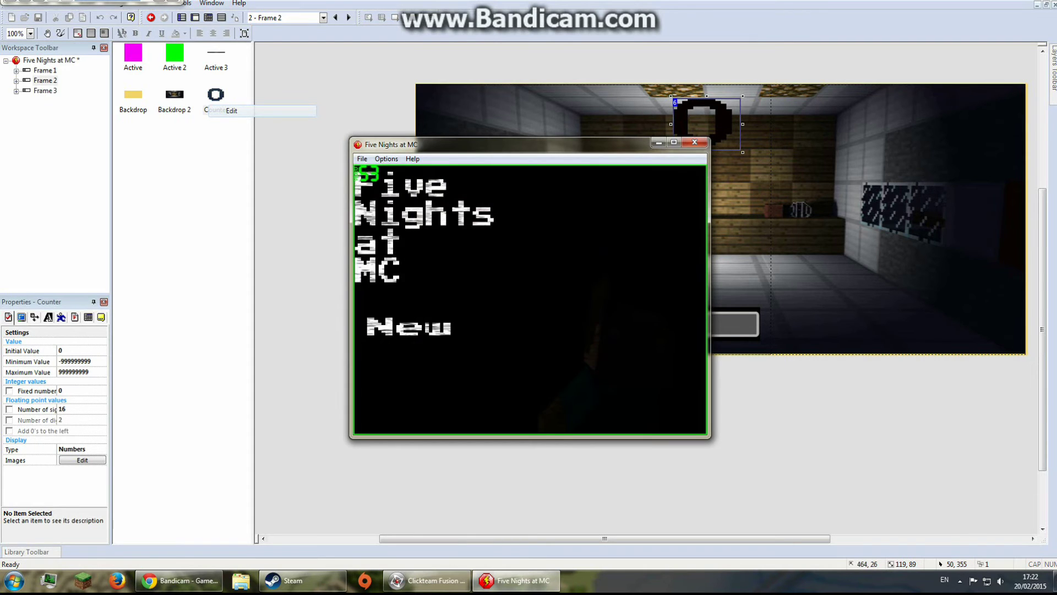
{"action": "left_click", "coordinate": [427, 323]}
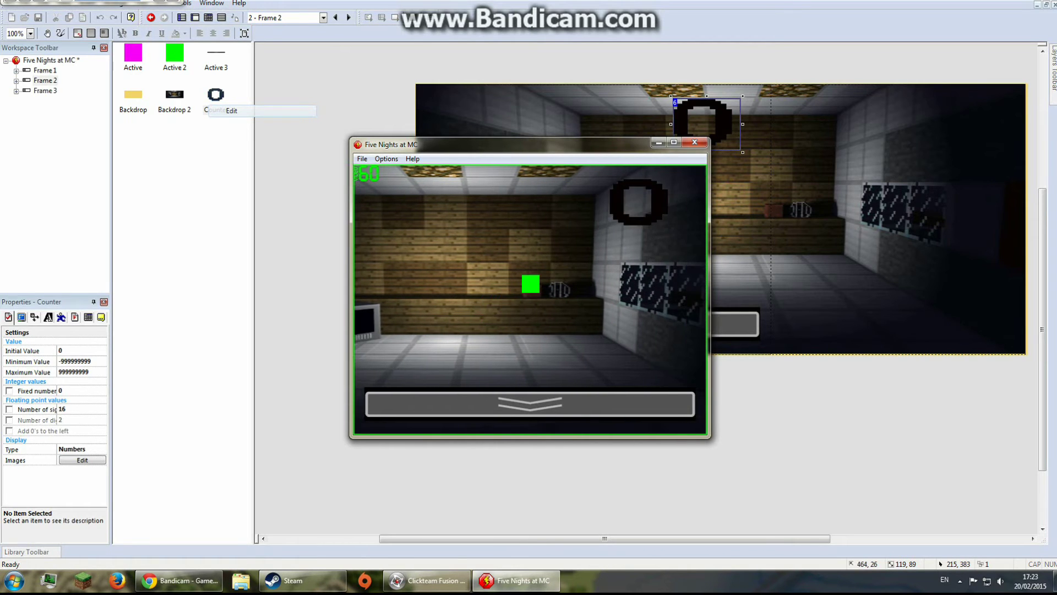
{"action": "left_click", "coordinate": [694, 142]}
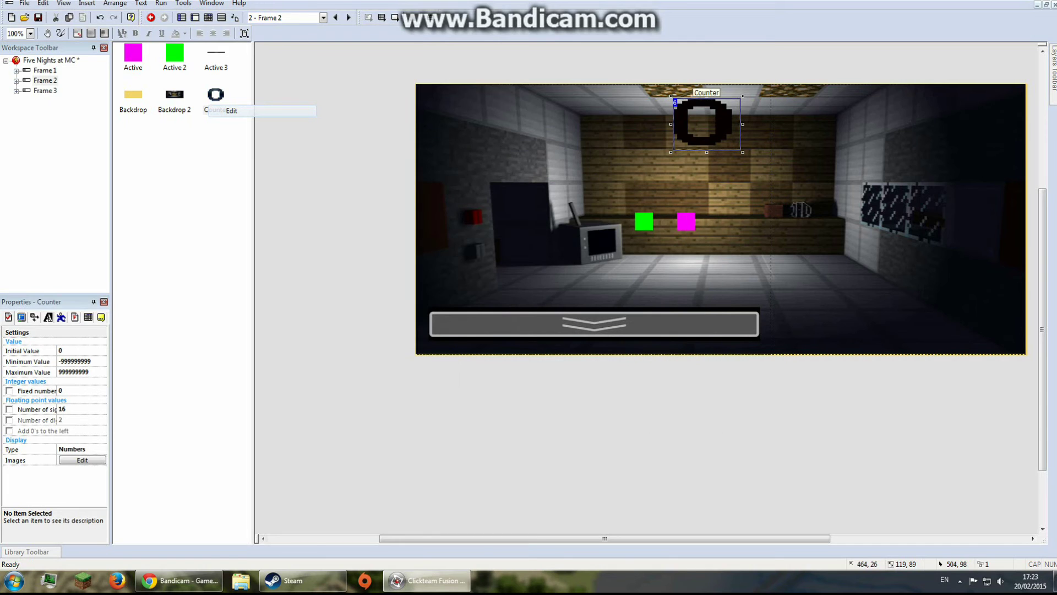
Move the Counter out below the office to about -31, 523 and stretch its height to about 110
{"action": "left_click_drag", "start_coordinate": [694, 138], "coordinate": [432, 393]}
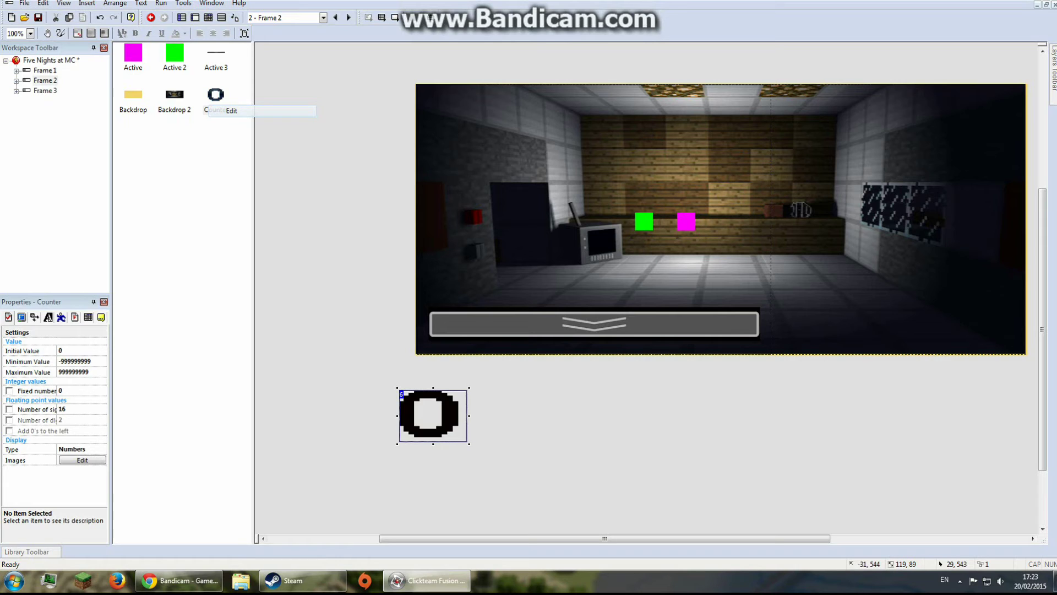
{"action": "mouse_move", "coordinate": [433, 388]}
{"action": "left_mouse_down"}
{"action": "mouse_move", "coordinate": [433, 357]}
{"action": "mouse_move", "coordinate": [433, 376]}
{"action": "left_mouse_up"}
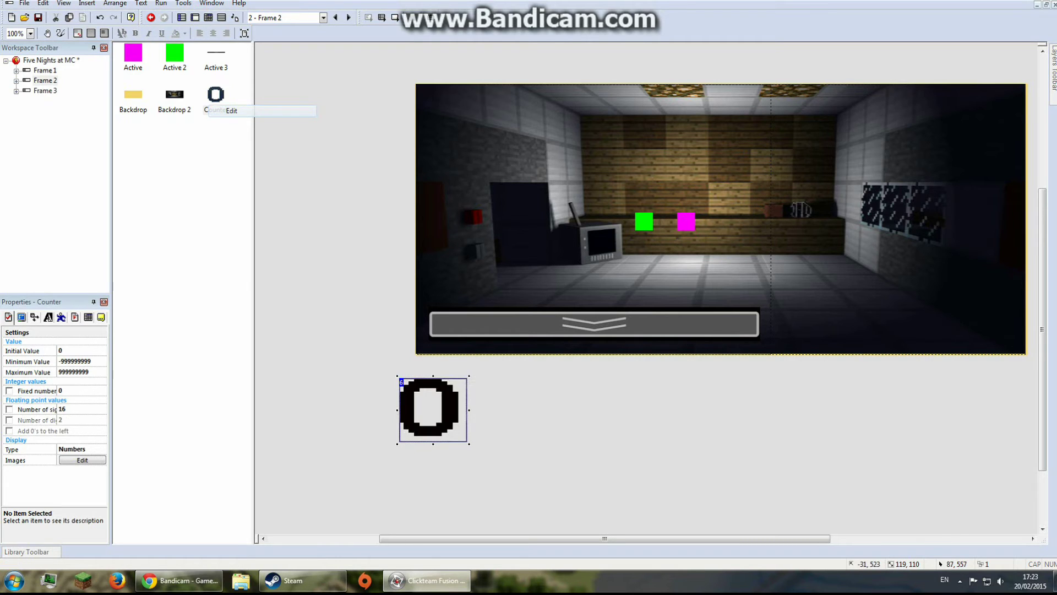
{"action": "mouse_move", "coordinate": [469, 407]}
{"action": "left_mouse_down"}
{"action": "mouse_move", "coordinate": [541, 418]}
{"action": "mouse_move", "coordinate": [470, 407]}
{"action": "left_mouse_up"}
{"action": "left_click", "coordinate": [463, 418]}
Move Frame 2's Counter farther away from the office, to about -149, 608, and deselect it
{"action": "left_click", "coordinate": [45, 81]}
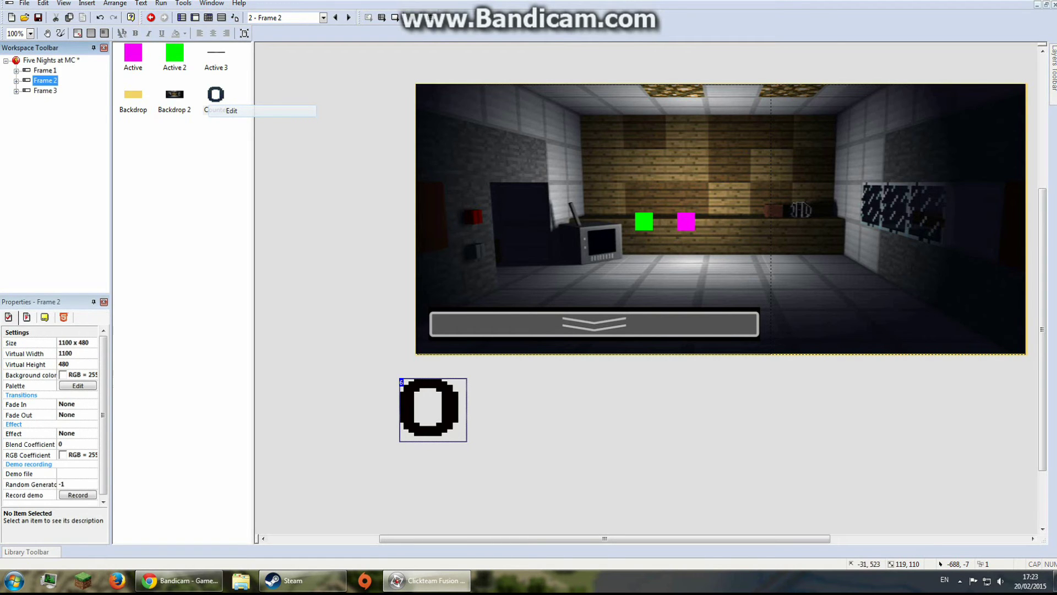
{"action": "left_click", "coordinate": [45, 70]}
{"action": "left_click", "coordinate": [45, 80]}
{"action": "left_click_drag", "start_coordinate": [423, 404], "coordinate": [381, 449]}
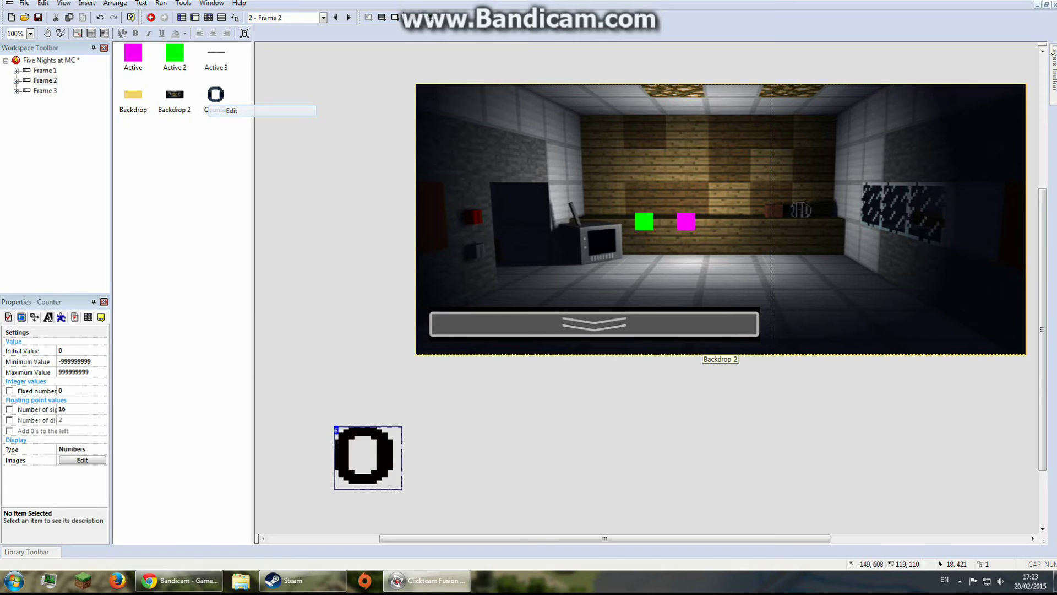
{"action": "left_click", "coordinate": [384, 425]}
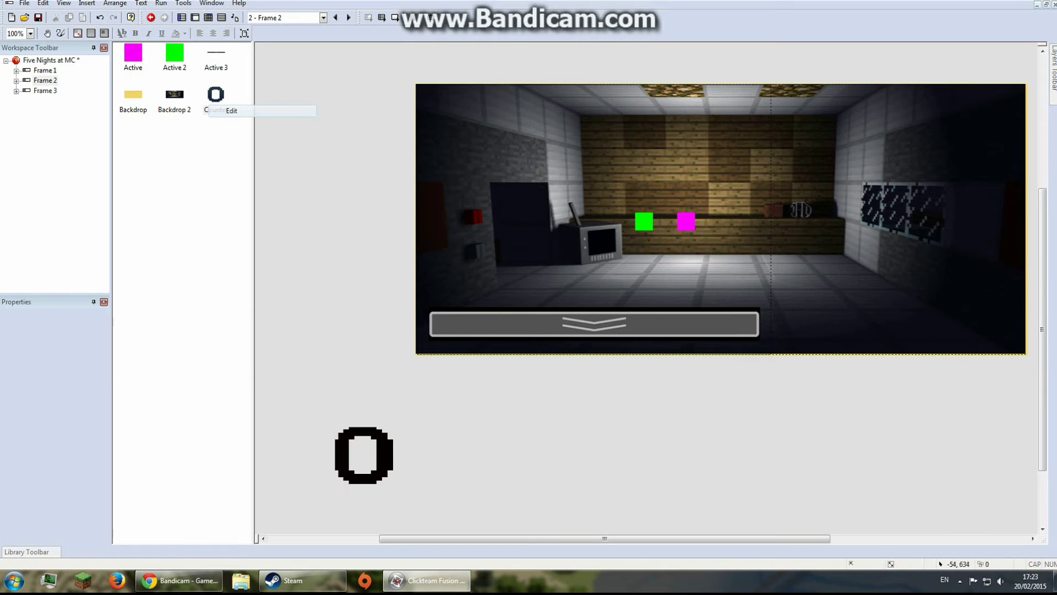
Move Frame 2's Counter slightly up and toward the office, to about -117, 574
{"action": "left_click_drag", "start_coordinate": [386, 460], "coordinate": [382, 436]}
{"action": "right_click", "coordinate": [397, 471]}
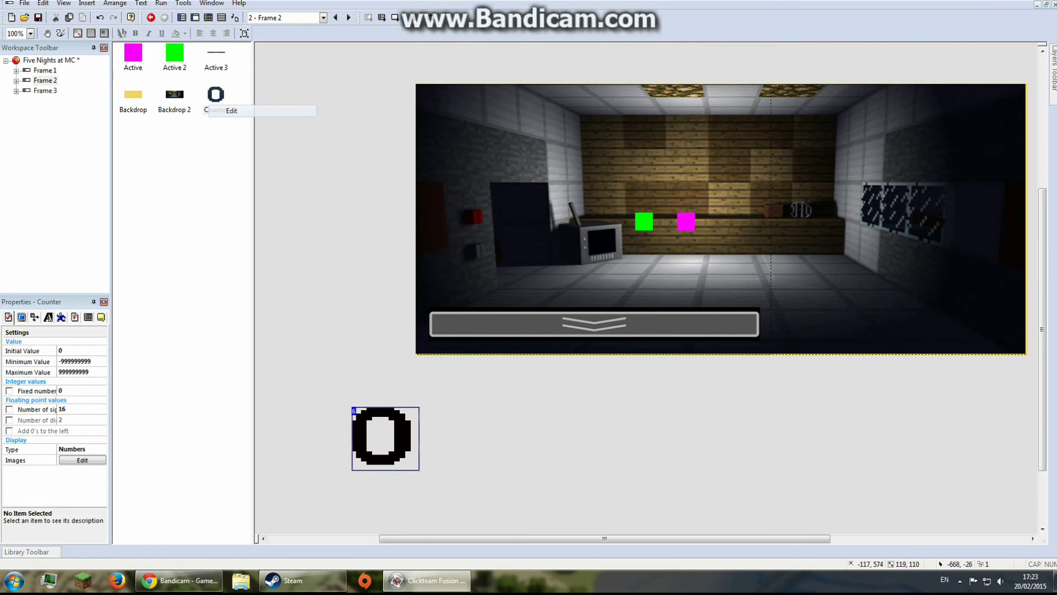
Show the application's storyboard, test-run the game into the office, close it and reopen Frame 2
{"action": "double_click", "coordinate": [44, 70]}
{"action": "double_click", "coordinate": [50, 60]}
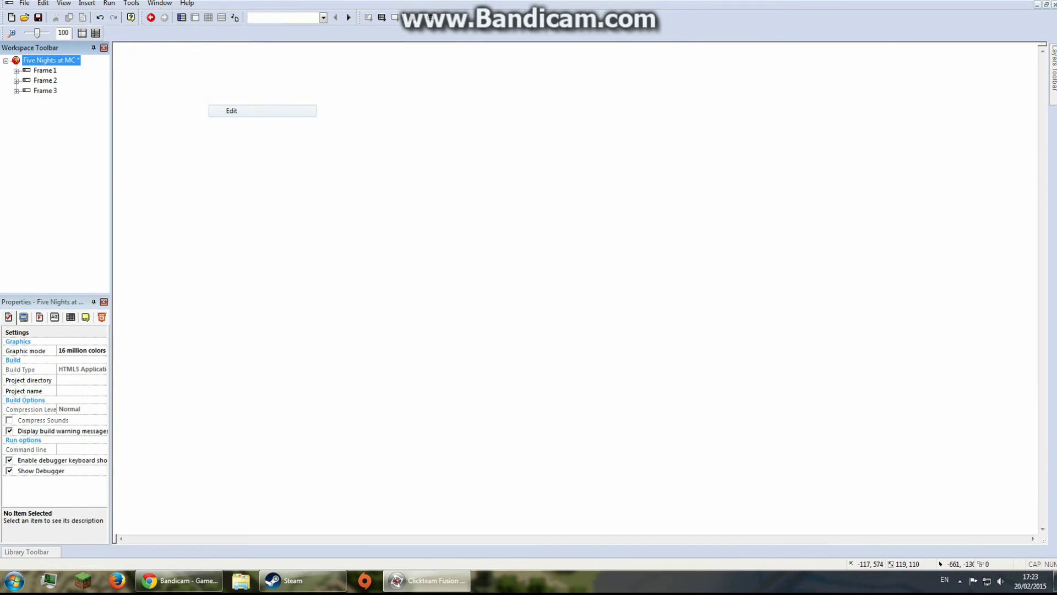
{"action": "left_click", "coordinate": [45, 80]}
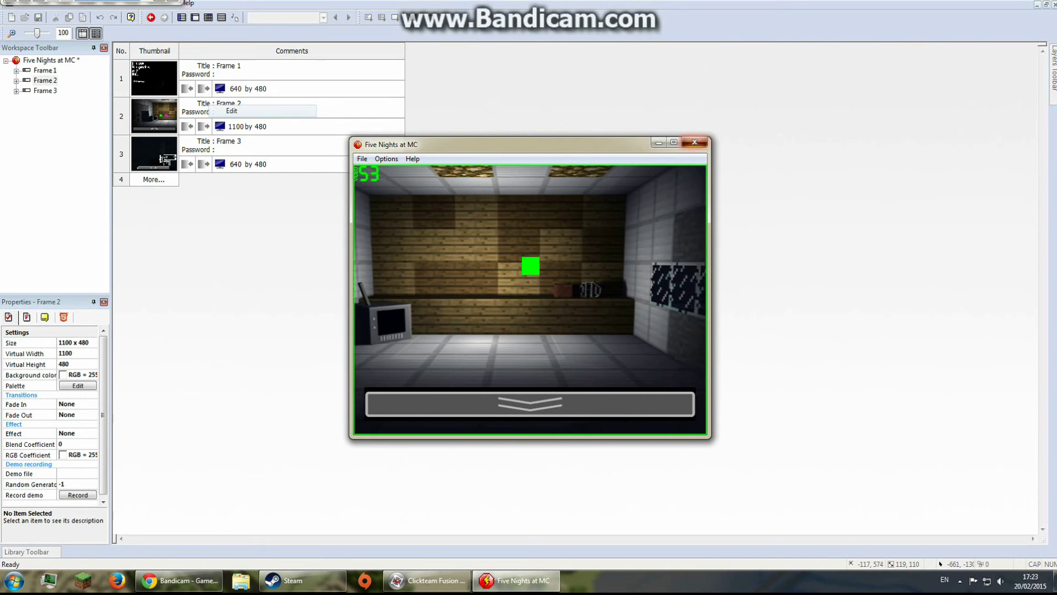
{"action": "key", "text": "alt+F4"}
{"action": "left_click", "coordinate": [232, 110]}
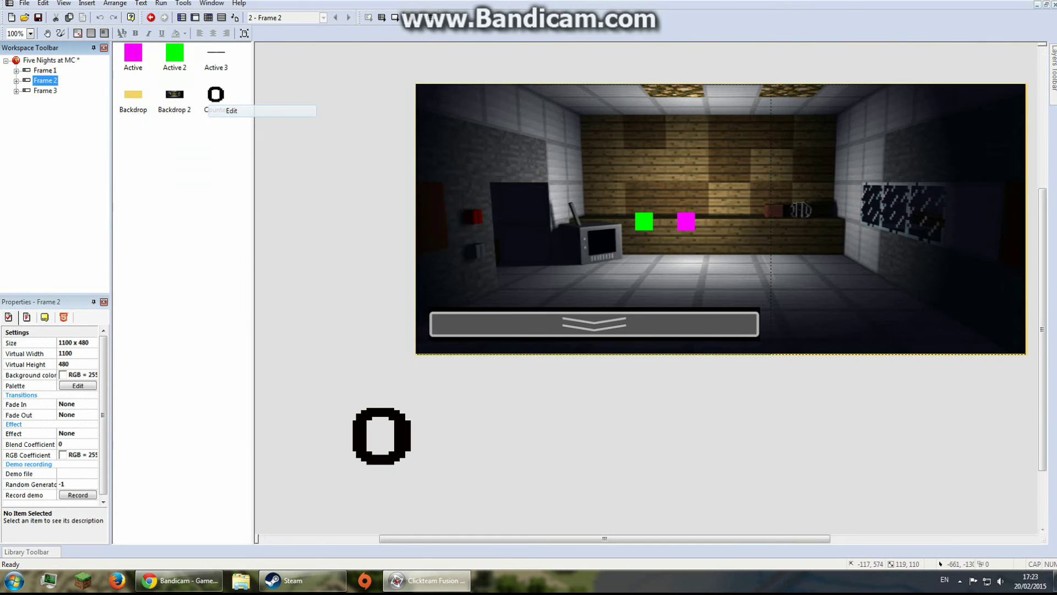
Turn off Visible at start for the green Active 2 and the pink Active in the office
{"action": "left_click", "coordinate": [649, 219]}
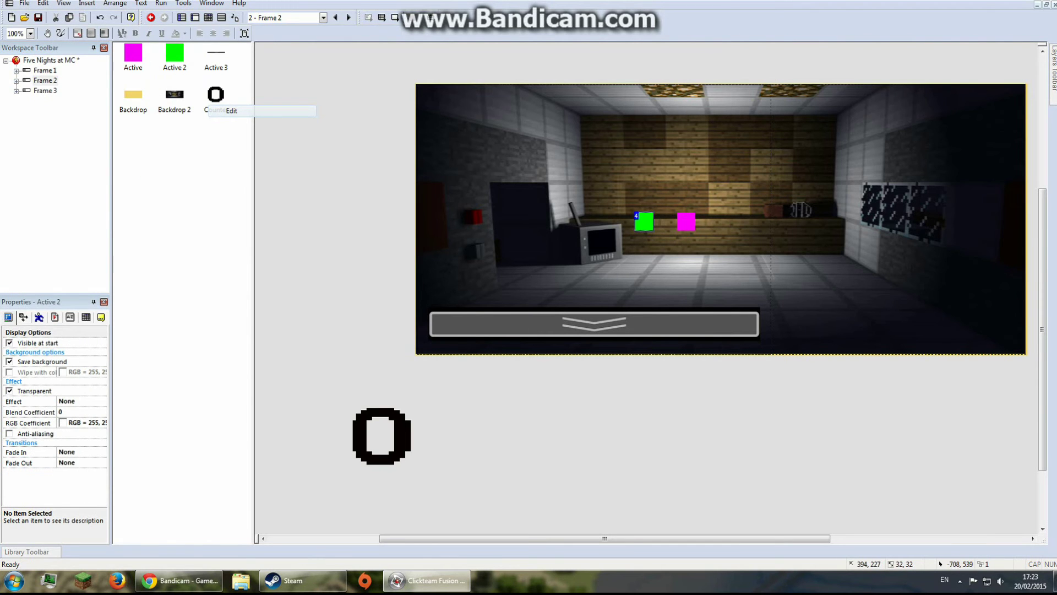
{"action": "left_click", "coordinate": [10, 342]}
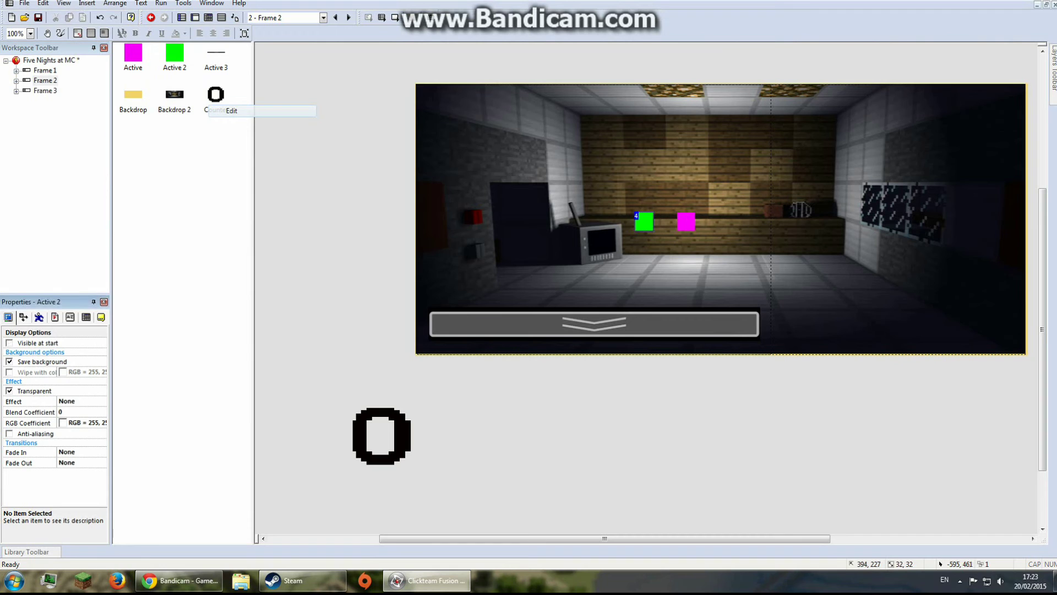
{"action": "left_click", "coordinate": [683, 220]}
{"action": "left_click", "coordinate": [11, 342]}
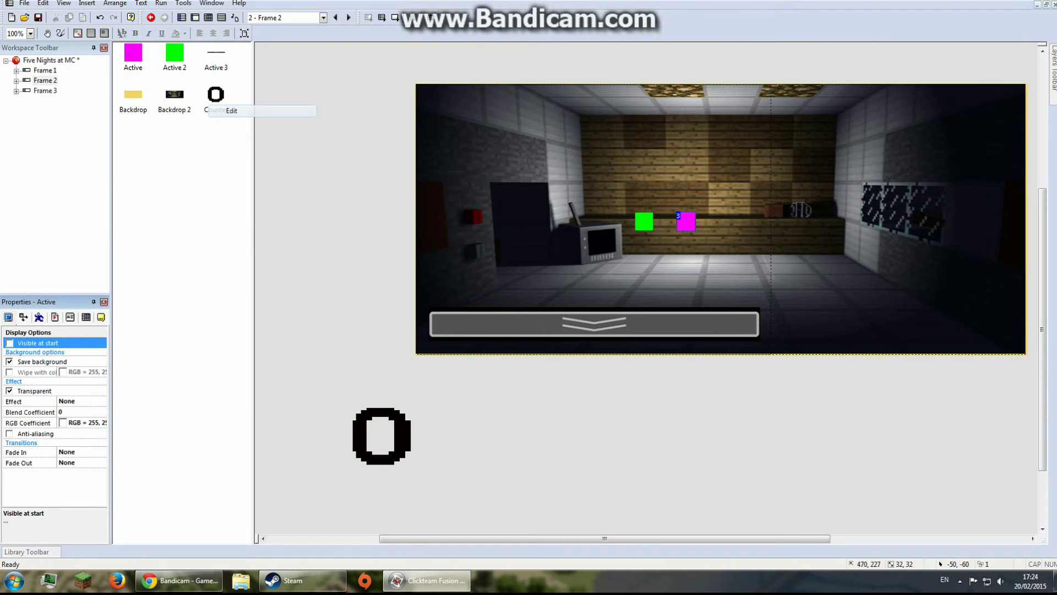
Run the application, start a new game, bring up the camera view and shift the game window down over the editor
{"action": "left_click", "coordinate": [381, 17]}
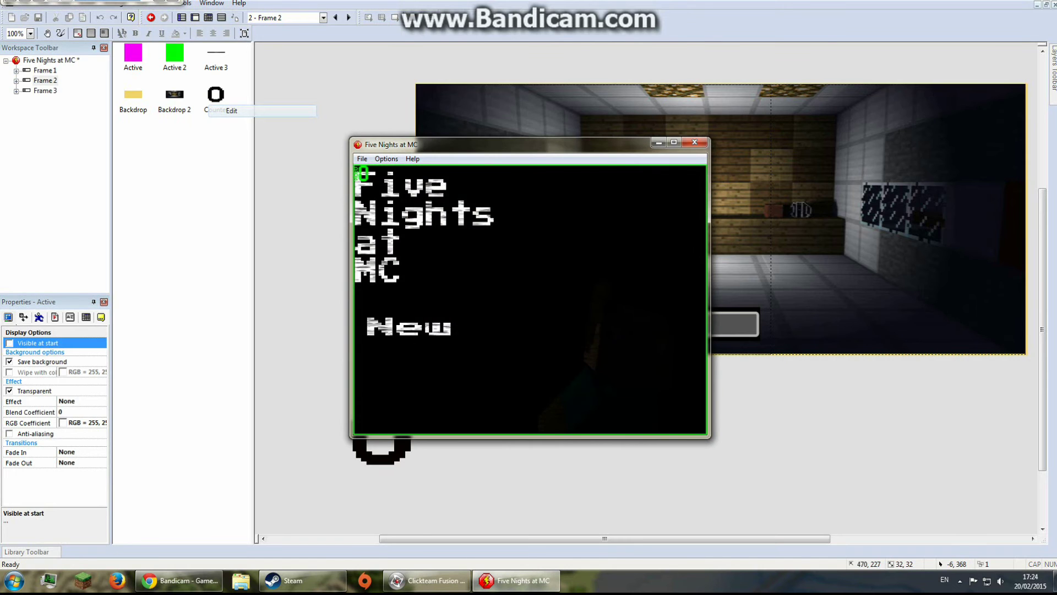
{"action": "left_click", "coordinate": [409, 327]}
{"action": "mouse_move", "coordinate": [521, 416]}
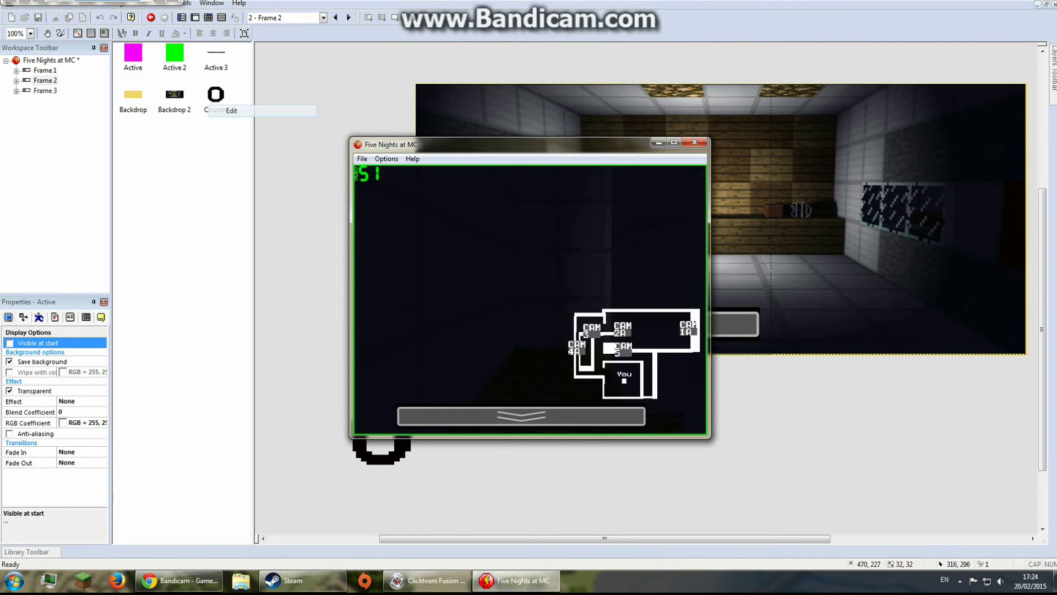
{"action": "left_click", "coordinate": [623, 332]}
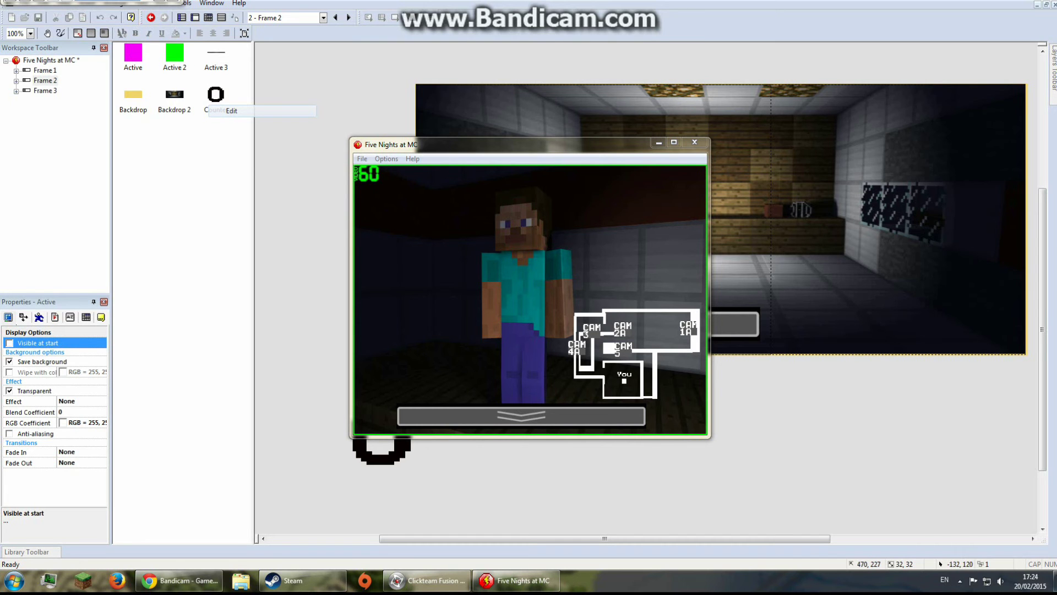
{"action": "left_click_drag", "start_coordinate": [393, 148], "coordinate": [309, 216]}
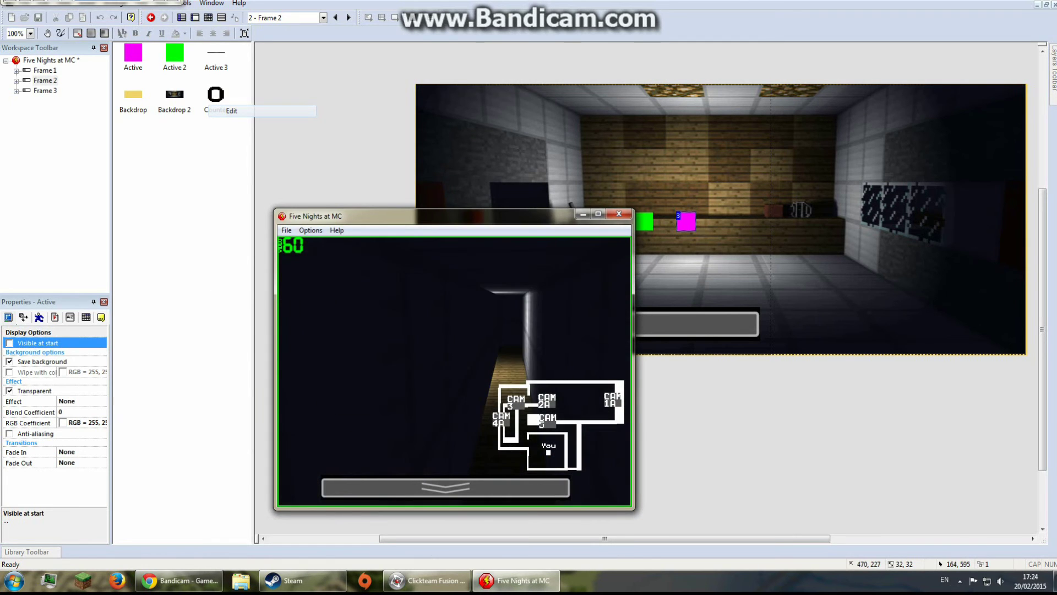
Test cameras 2A, 5 and 1A, switch between the camera view and the scrolling office, and close the game
{"action": "left_click", "coordinate": [545, 400]}
{"action": "left_click", "coordinate": [550, 421]}
{"action": "left_click", "coordinate": [613, 401]}
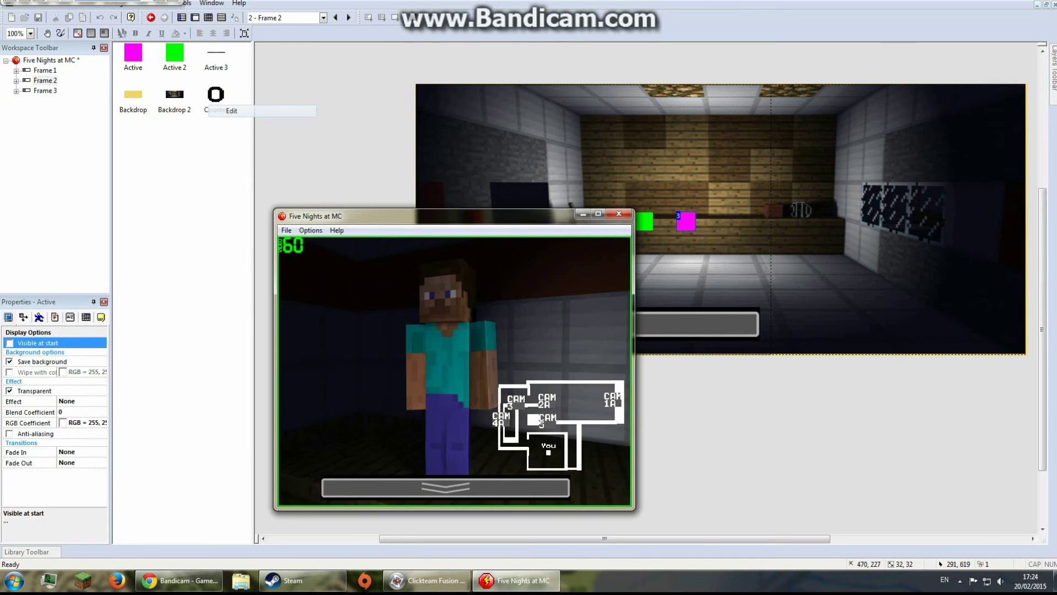
{"action": "mouse_move", "coordinate": [551, 487]}
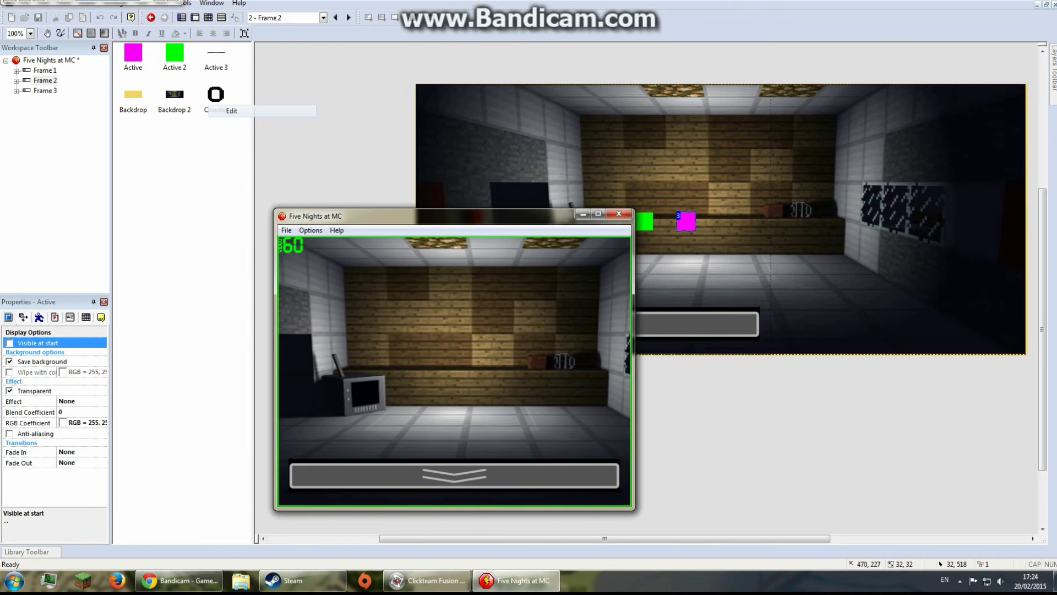
{"action": "mouse_move", "coordinate": [470, 481]}
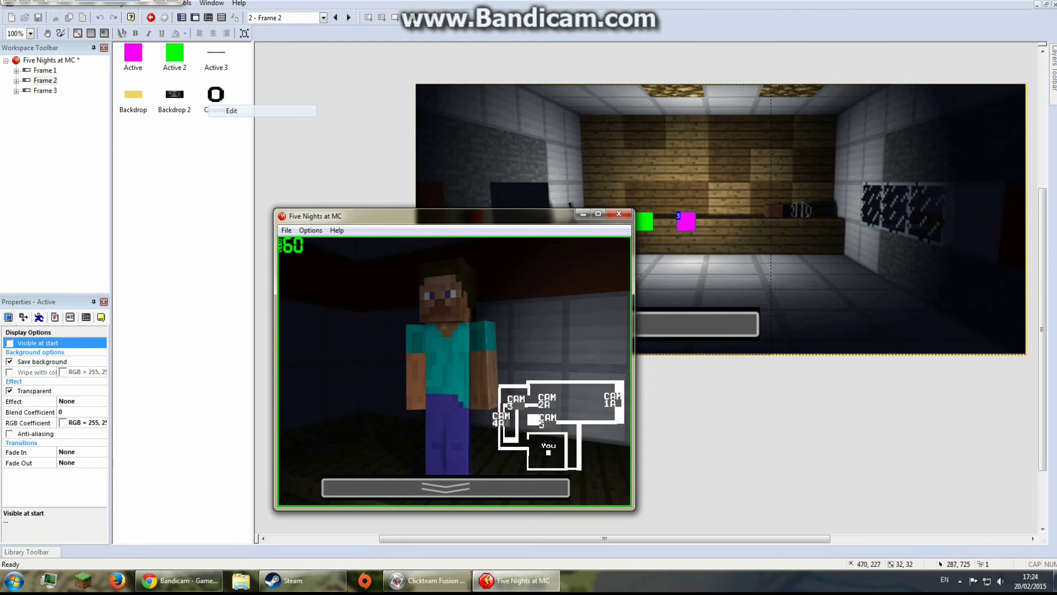
{"action": "mouse_move", "coordinate": [342, 485]}
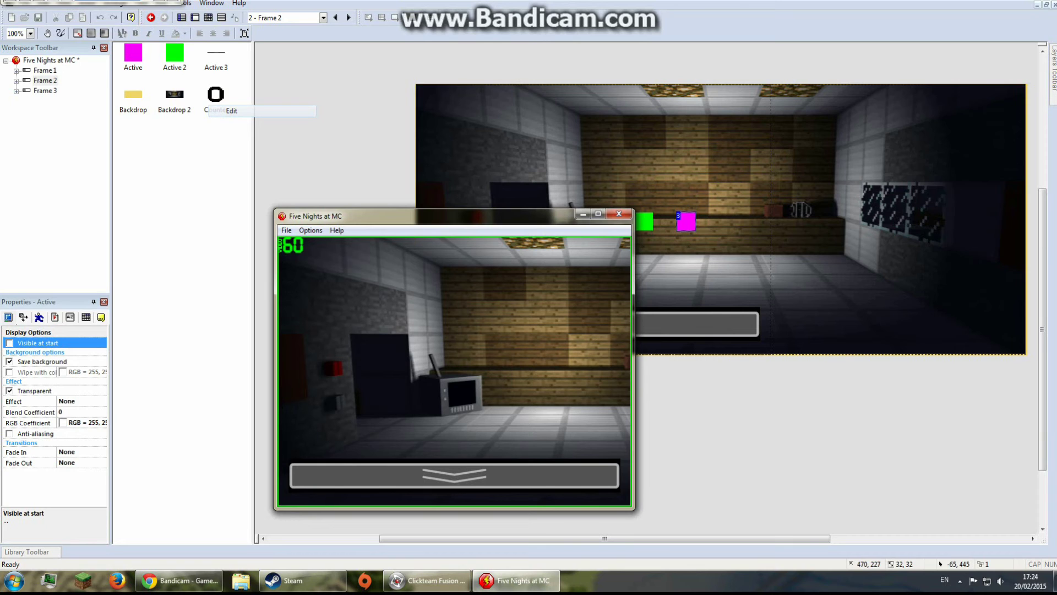
{"action": "key", "text": "alt+F4"}
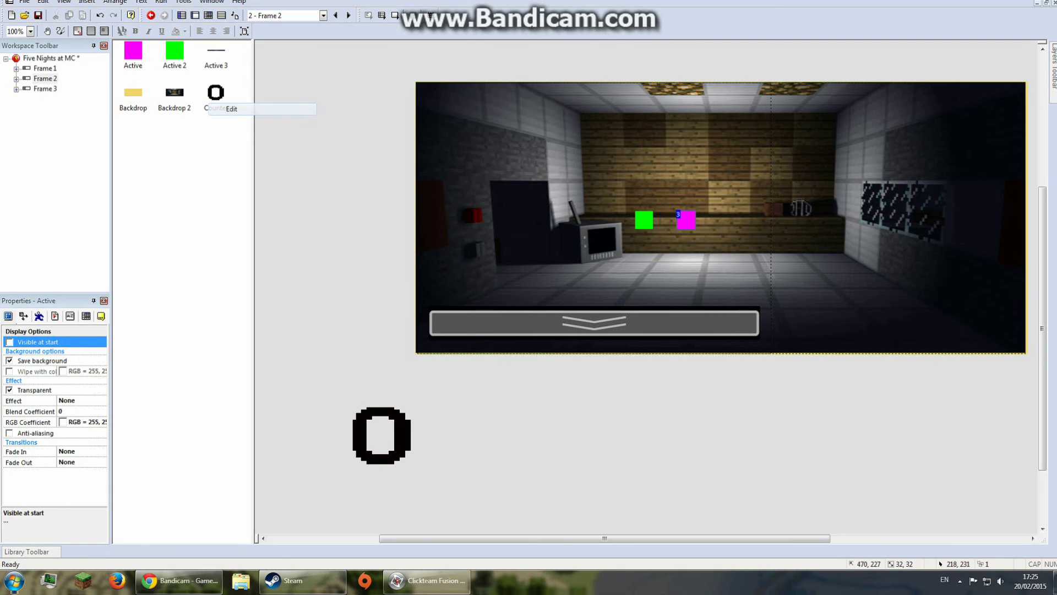
Reopen Frame 2 and examine its layout, including the office backdrop, the two coloured squares and the Counter outside the frame
{"action": "left_click", "coordinate": [50, 57]}
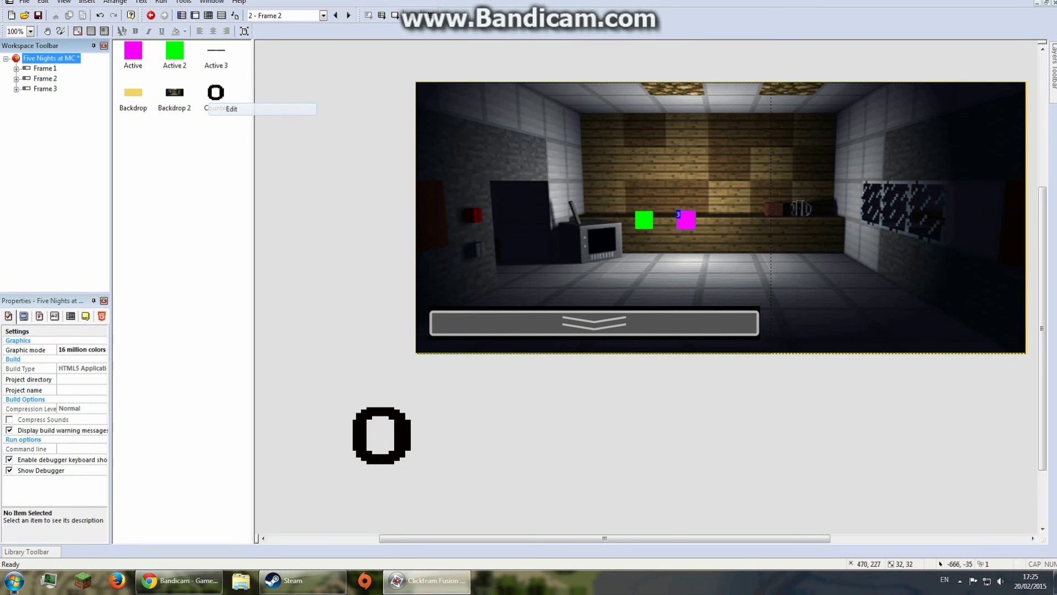
{"action": "double_click", "coordinate": [45, 68]}
{"action": "double_click", "coordinate": [44, 78]}
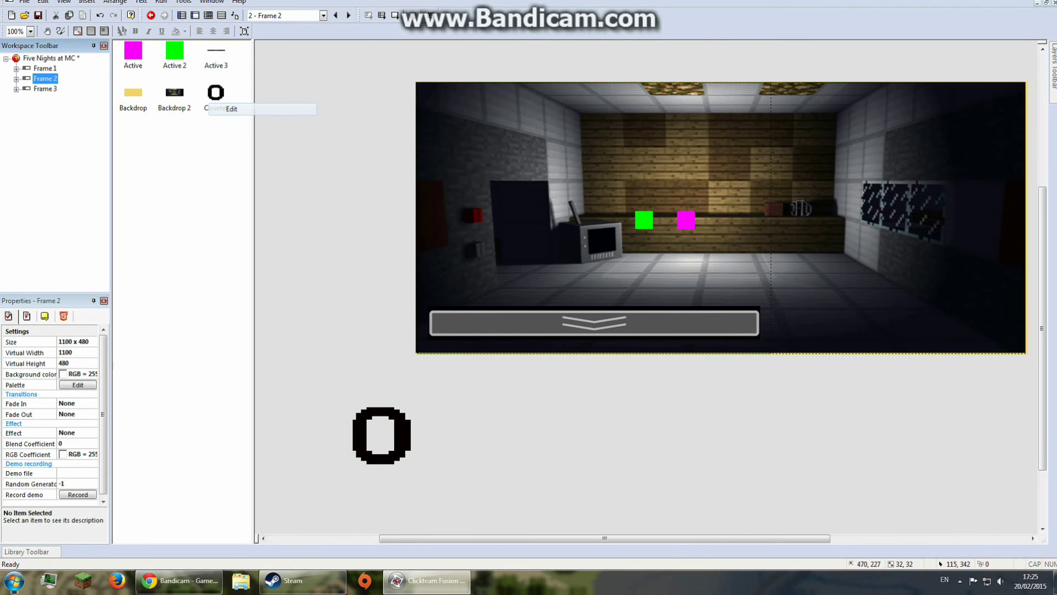
{"action": "scroll", "coordinate": [445, 264], "scroll_direction": "up", "scroll_amount": 5}
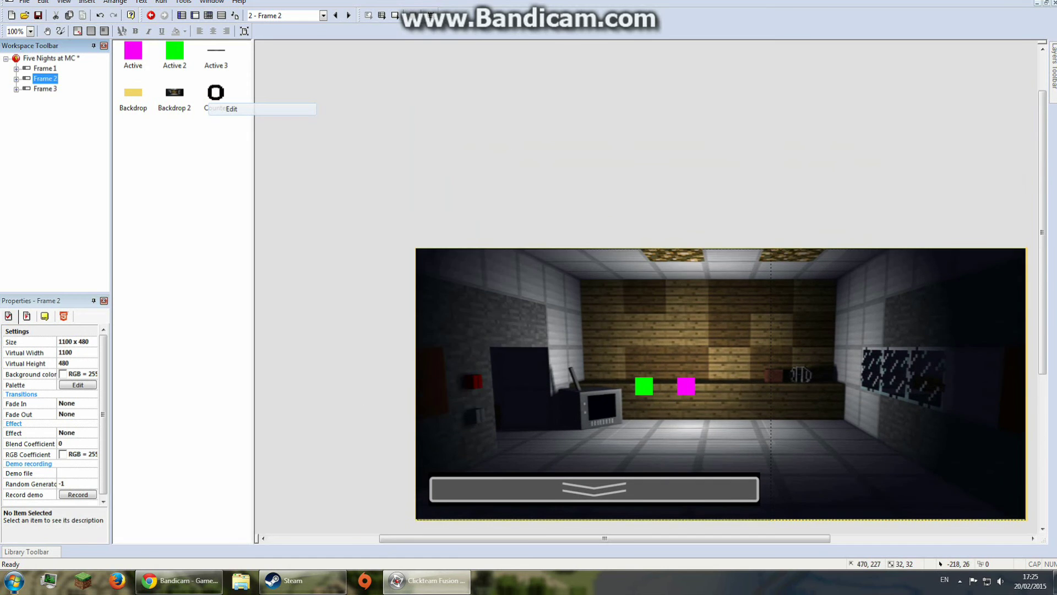
{"action": "scroll", "coordinate": [509, 323], "scroll_direction": "down", "scroll_amount": 4}
{"action": "scroll", "coordinate": [509, 323], "scroll_direction": "up", "scroll_amount": 1}
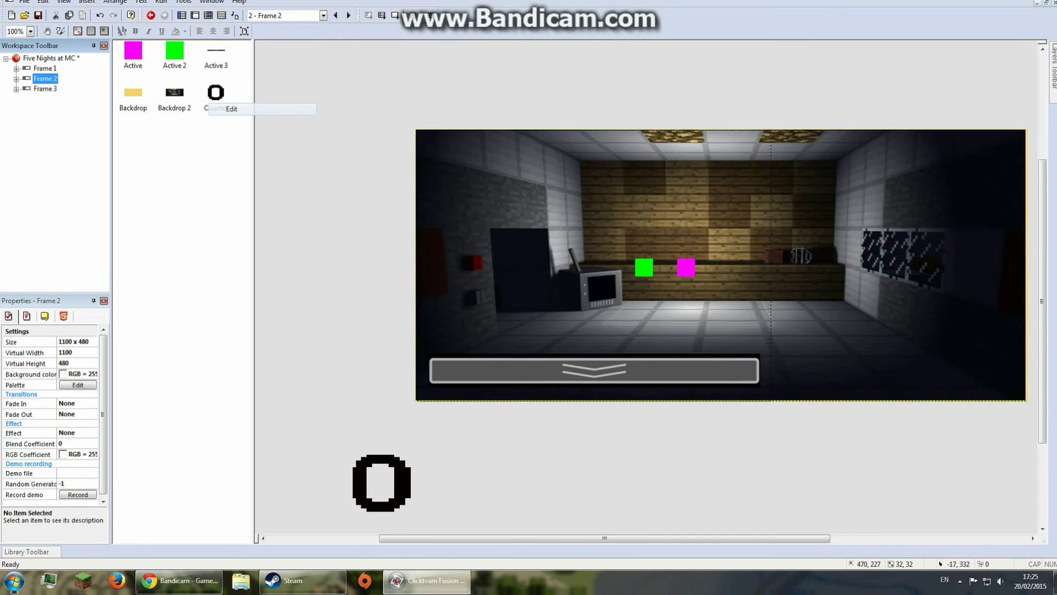
{"action": "scroll", "coordinate": [509, 324], "scroll_direction": "down", "scroll_amount": 2}
{"action": "scroll", "coordinate": [510, 324], "scroll_direction": "up", "scroll_amount": 6}
{"action": "scroll", "coordinate": [510, 323], "scroll_direction": "down", "scroll_amount": 4}
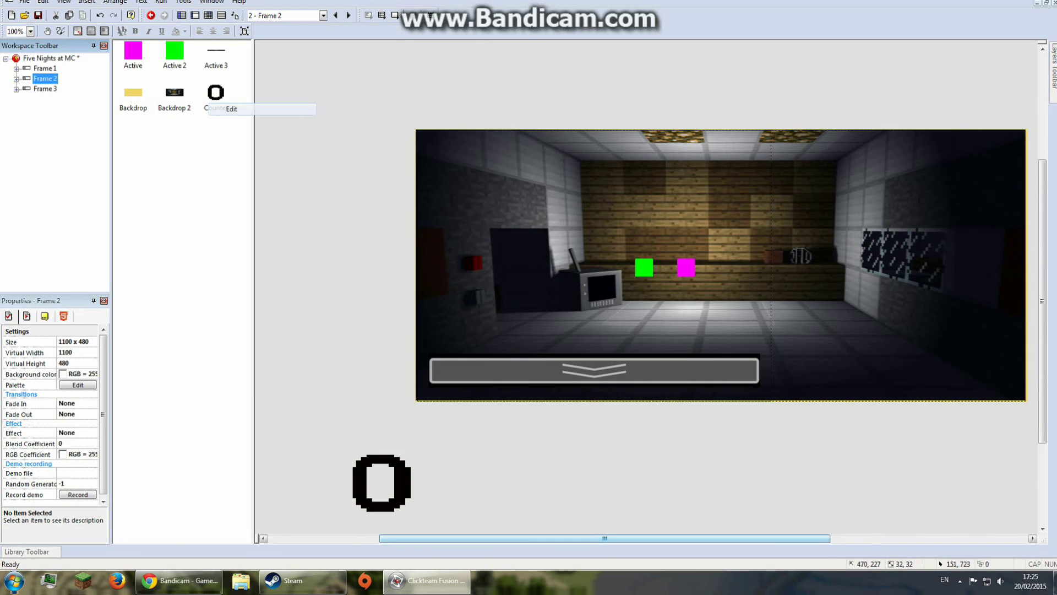
{"action": "mouse_move", "coordinate": [500, 538]}
{"action": "left_mouse_down"}
{"action": "mouse_move", "coordinate": [697, 538]}
{"action": "mouse_move", "coordinate": [500, 538]}
{"action": "left_mouse_up"}
{"action": "left_click_drag", "start_coordinate": [605, 539], "coordinate": [639, 538]}
{"action": "scroll", "coordinate": [422, 485], "scroll_direction": "up", "scroll_amount": 4}
{"action": "scroll", "coordinate": [422, 485], "scroll_direction": "down", "scroll_amount": 3}
{"action": "scroll", "coordinate": [422, 485], "scroll_direction": "down", "scroll_amount": 1}
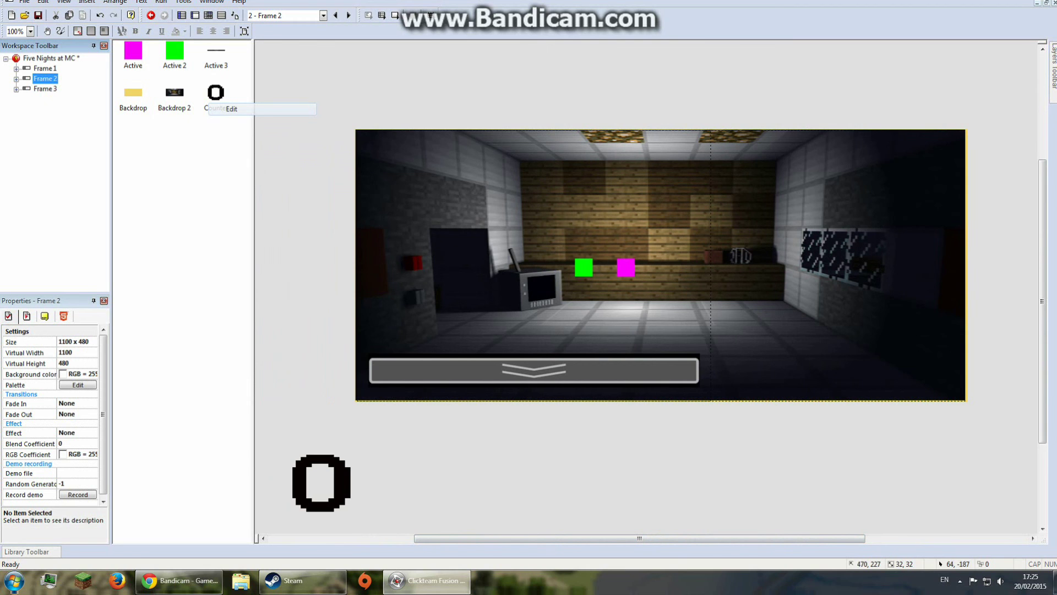
Run a new game, bring up the cameras, return to the office to check its scrolling, and close the game
{"action": "key", "text": "F8"}
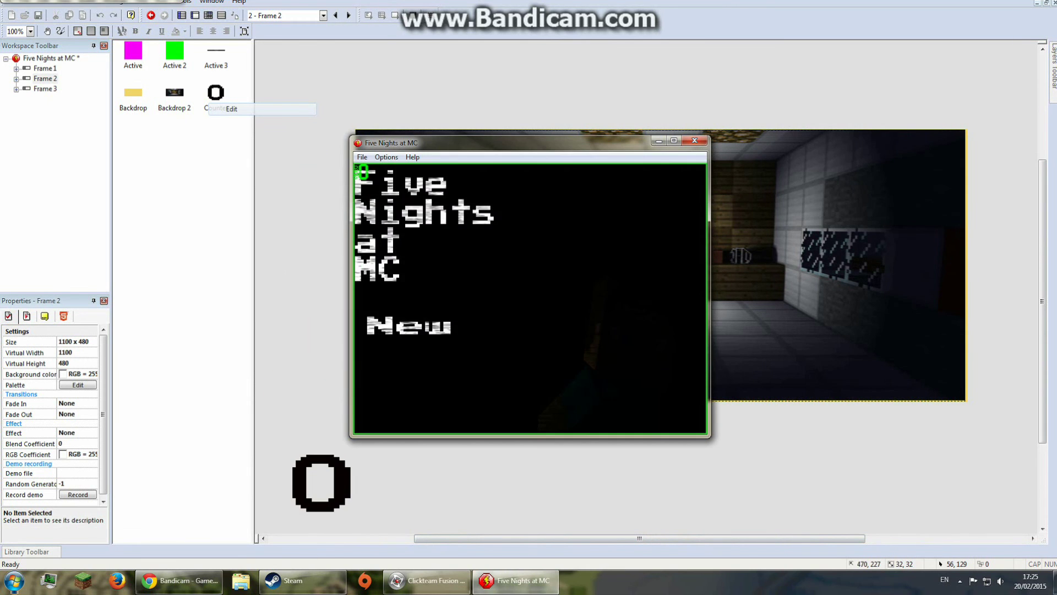
{"action": "left_click", "coordinate": [409, 326]}
{"action": "mouse_move", "coordinate": [521, 415]}
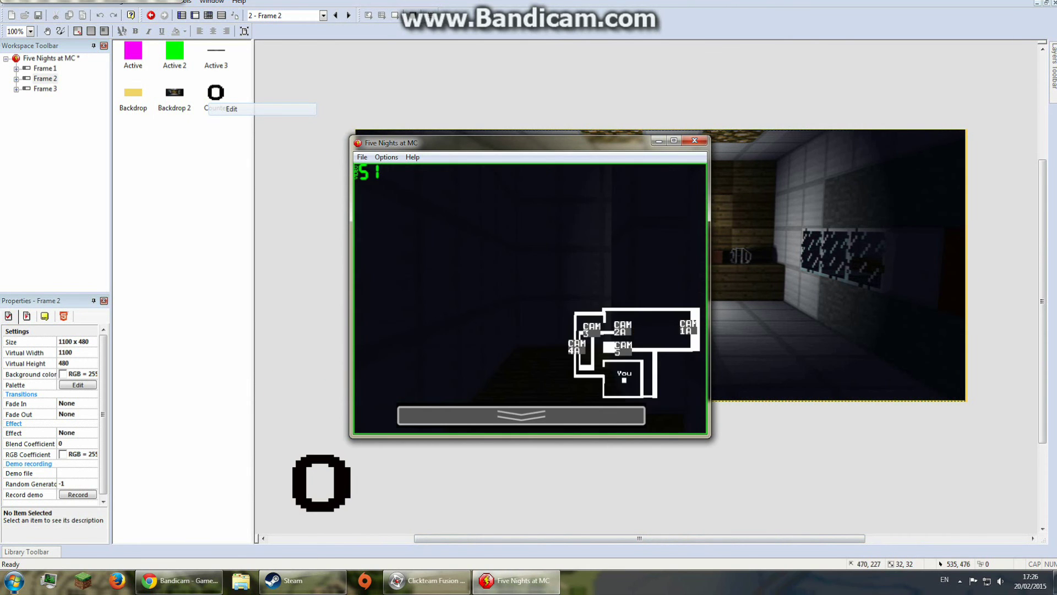
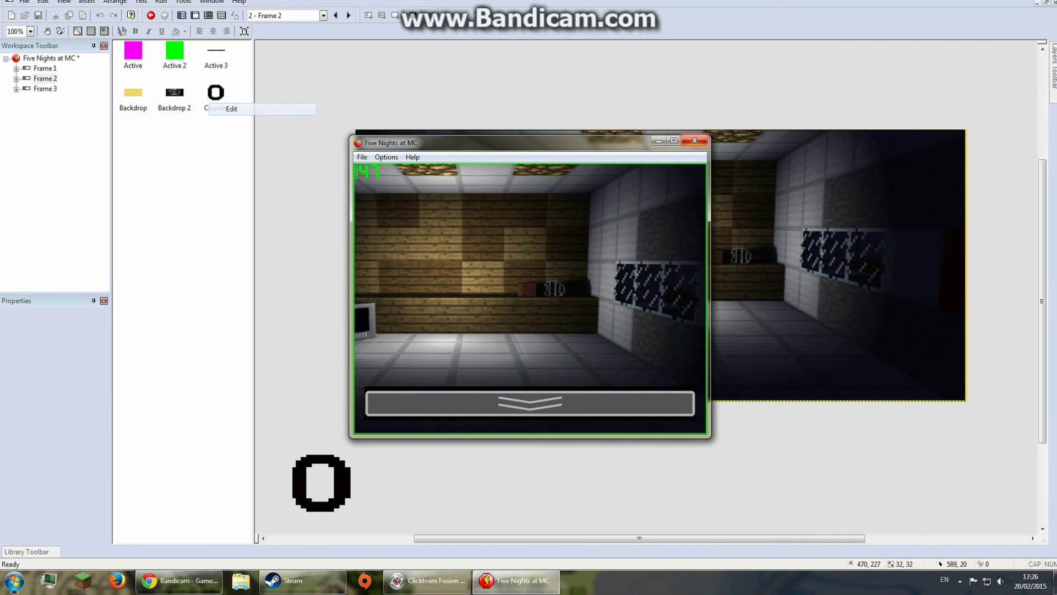
{"action": "left_click", "coordinate": [694, 141]}
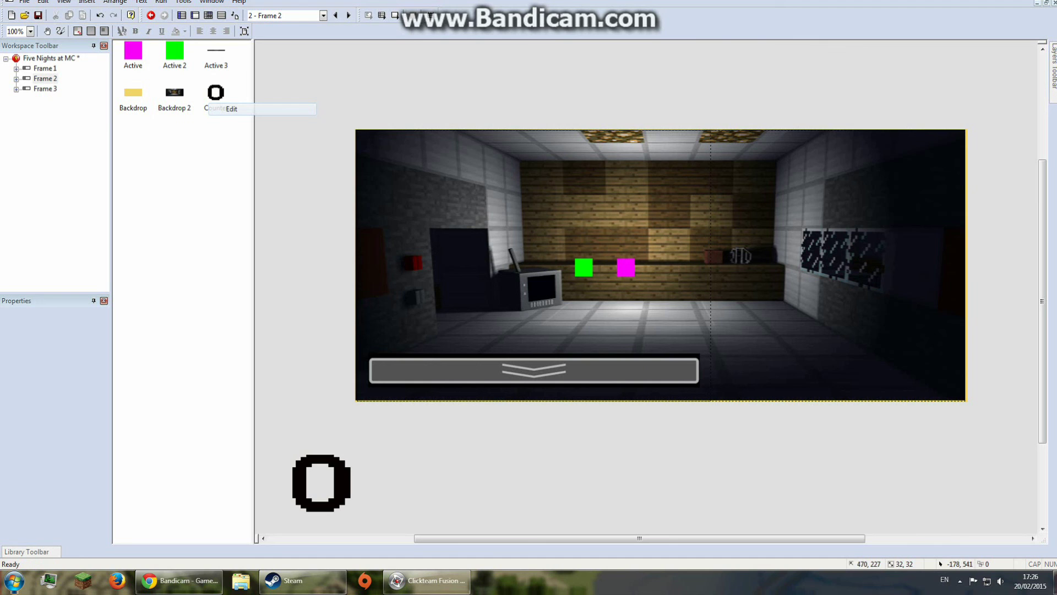
Move the Counter to a spot just below the office, at about 141, 548
{"action": "left_click_drag", "start_coordinate": [315, 460], "coordinate": [394, 462]}
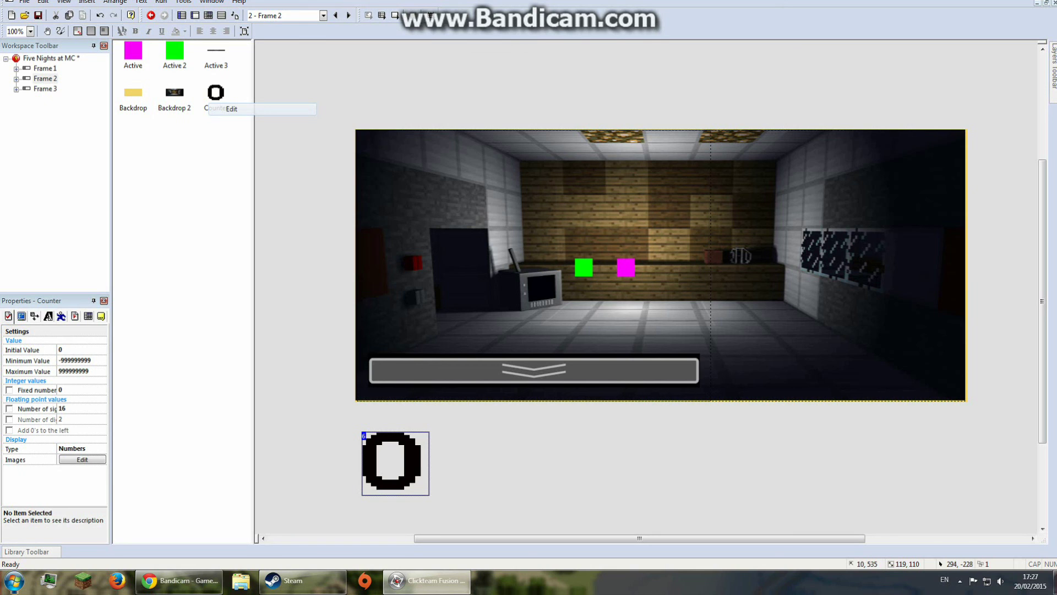
{"action": "left_click_drag", "start_coordinate": [381, 483], "coordinate": [454, 491]}
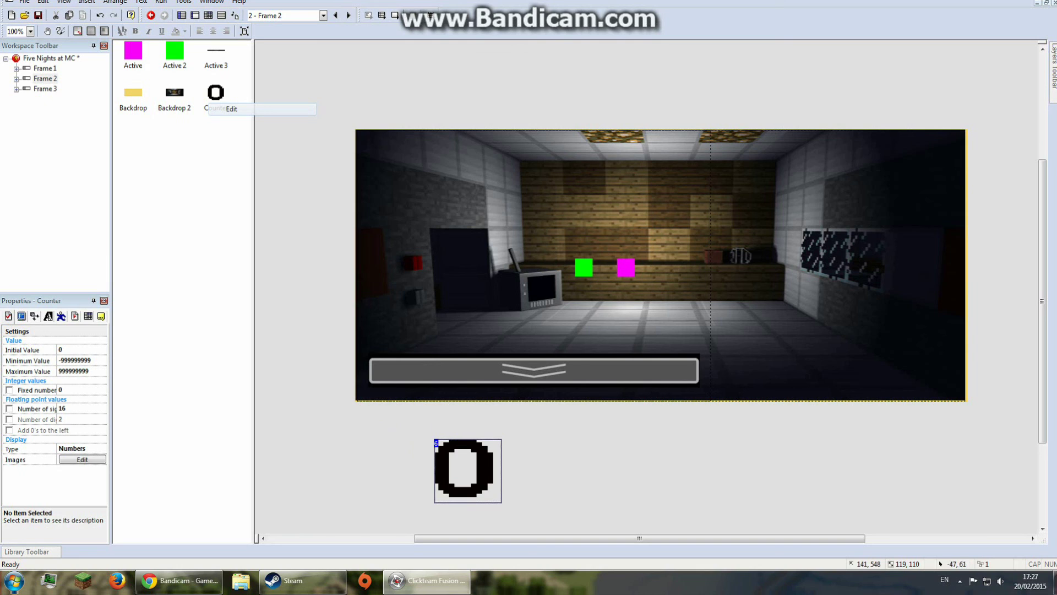